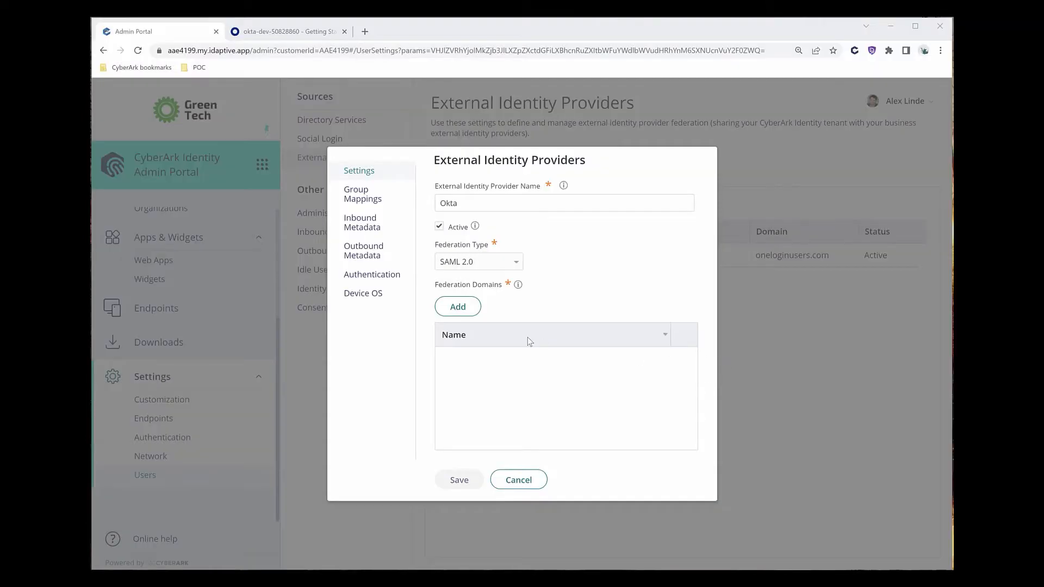
Add oktausers.com as the Okta provider's federation domain, then go to Group Mappings.
left_click(457, 308)
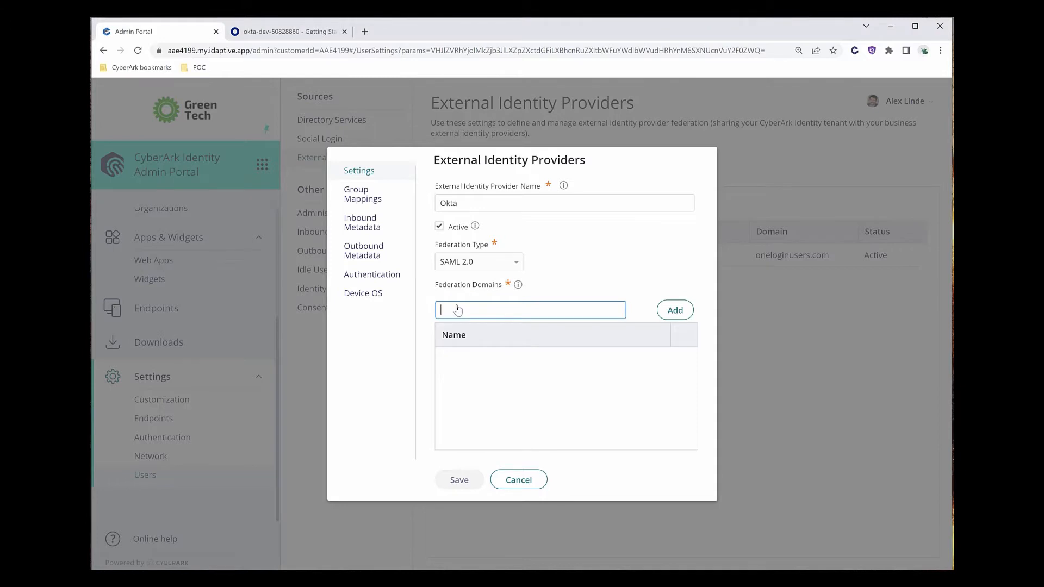
type("oktausers.com")
left_click(665, 314)
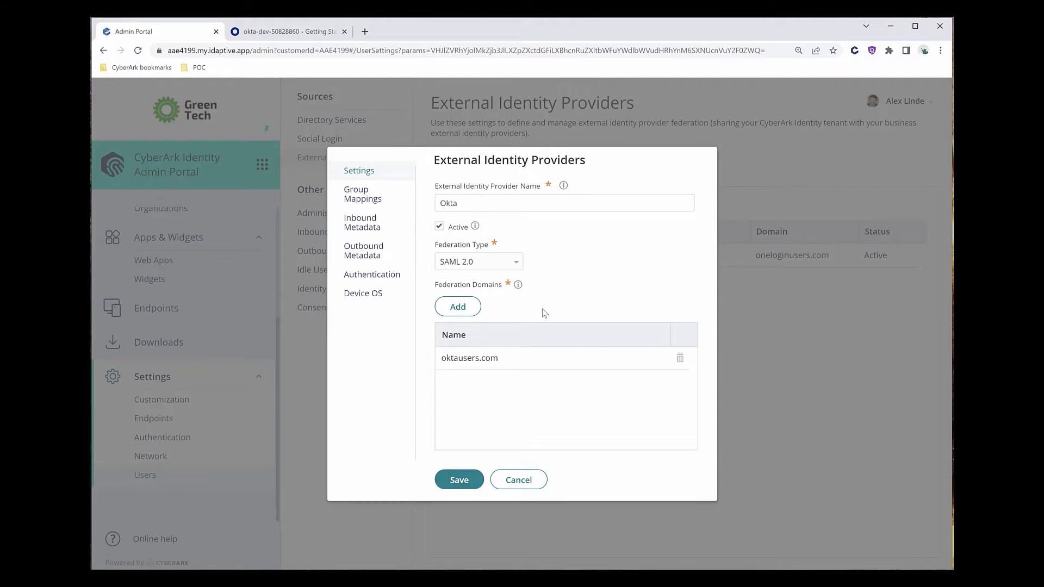
left_click(368, 202)
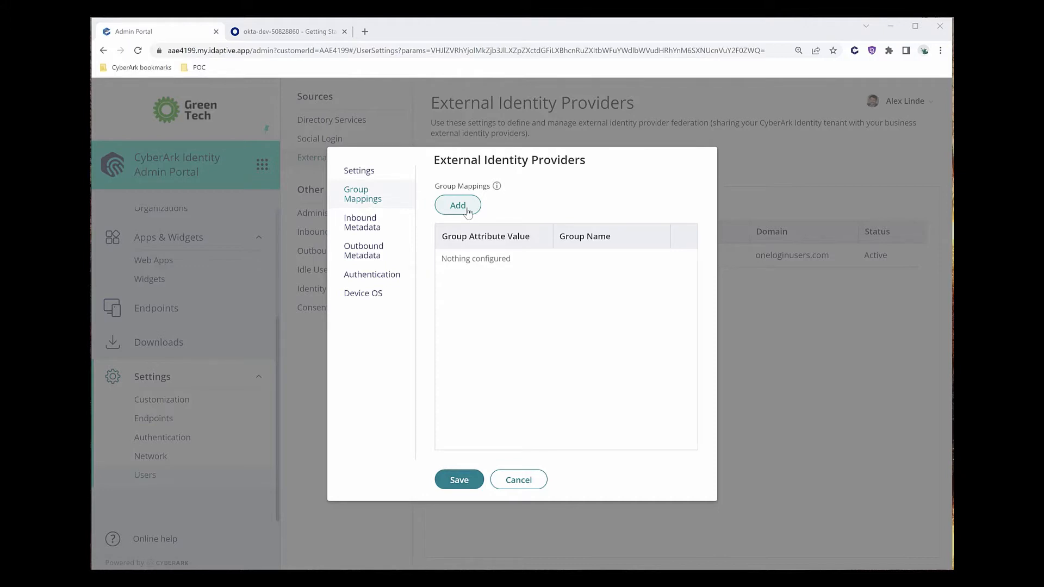
Add a group mapping row linking attribute value OktaUsers to group name ImportedFromOkta.
left_click(467, 209)
left_click(481, 261)
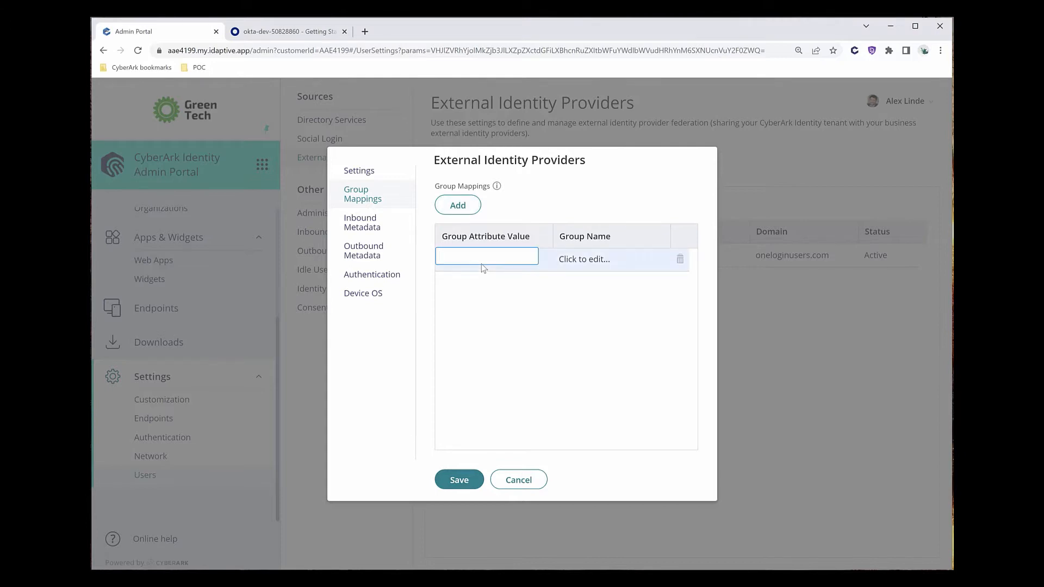
type("OktaUsers")
left_click(588, 260)
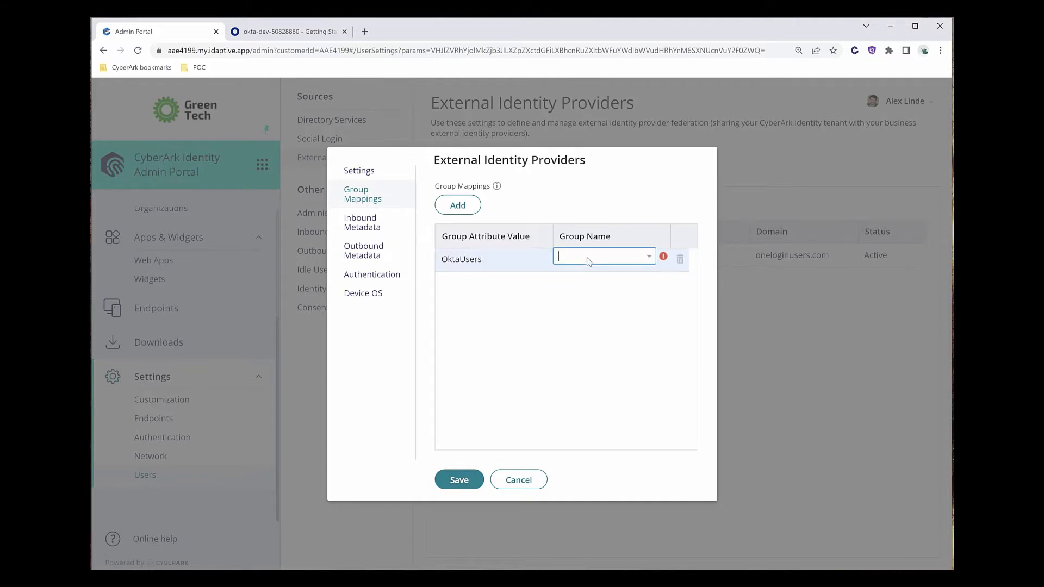
type("ImportedFromOkta")
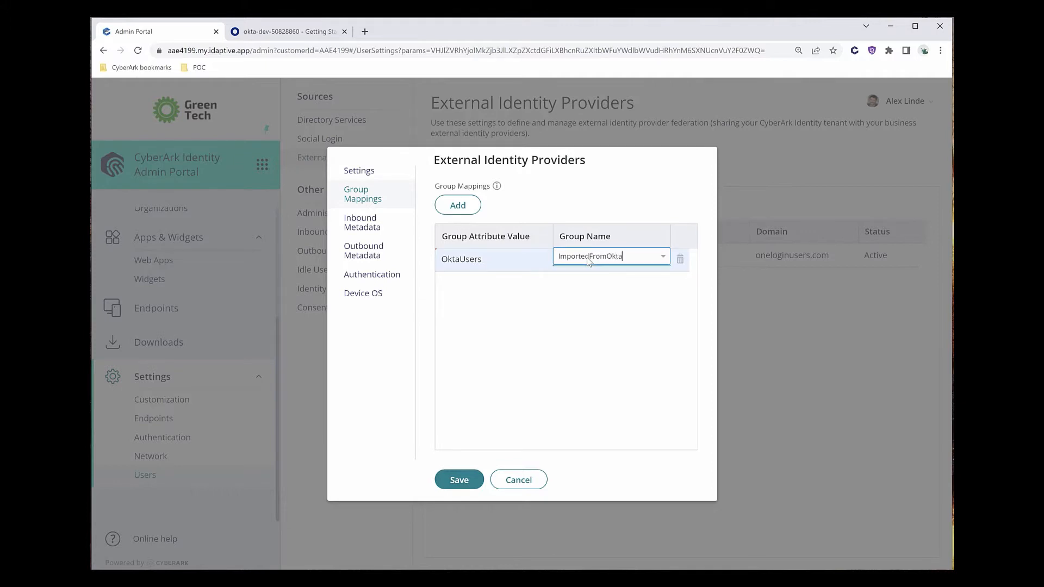
left_click(560, 301)
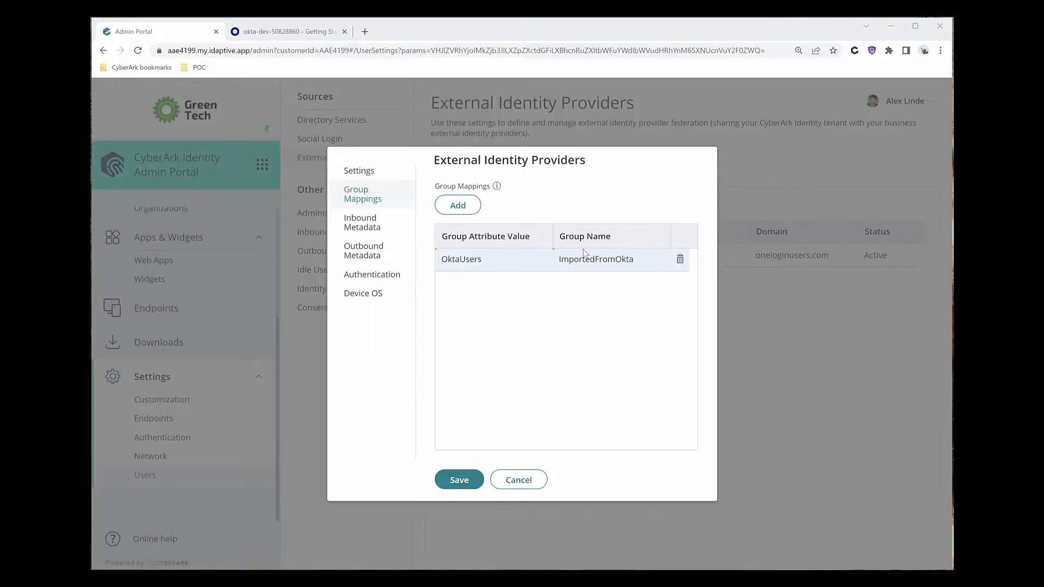
Show Outbound Metadata, select the response URL and CA subject, and start a Windows search.
left_click(362, 253)
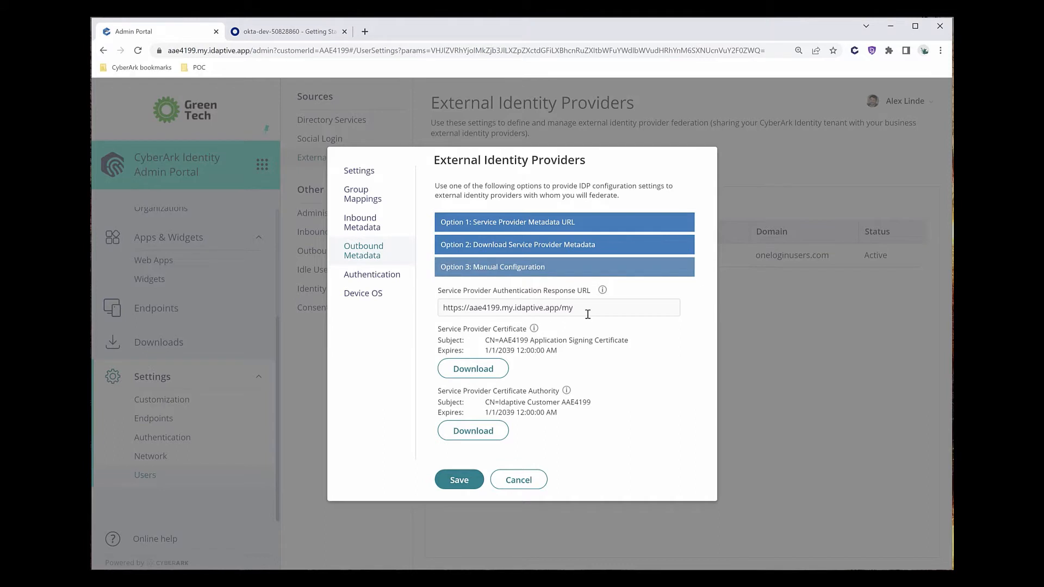
left_click_drag(555, 308, 442, 303)
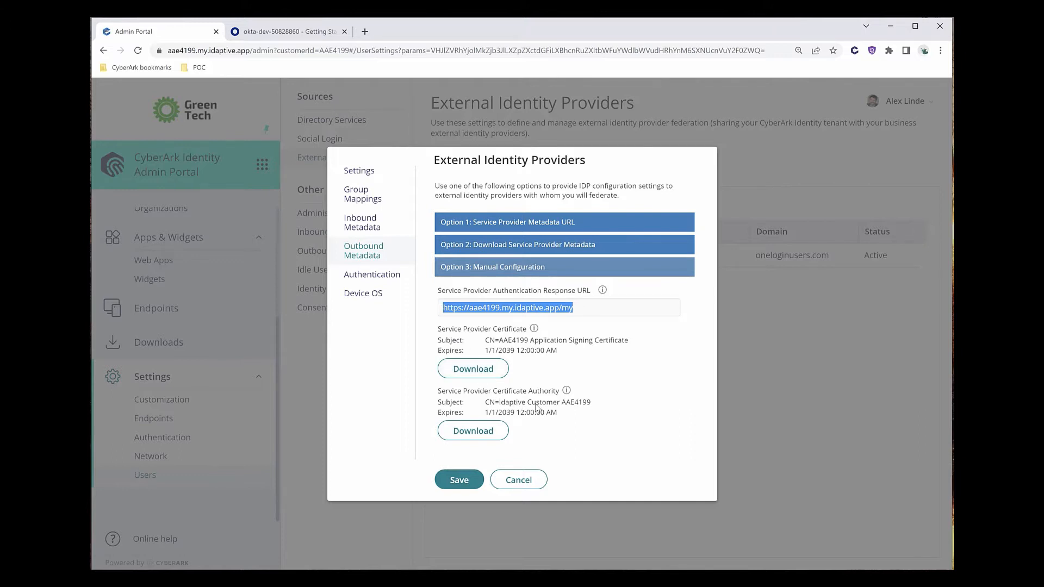
left_click_drag(590, 403, 486, 402)
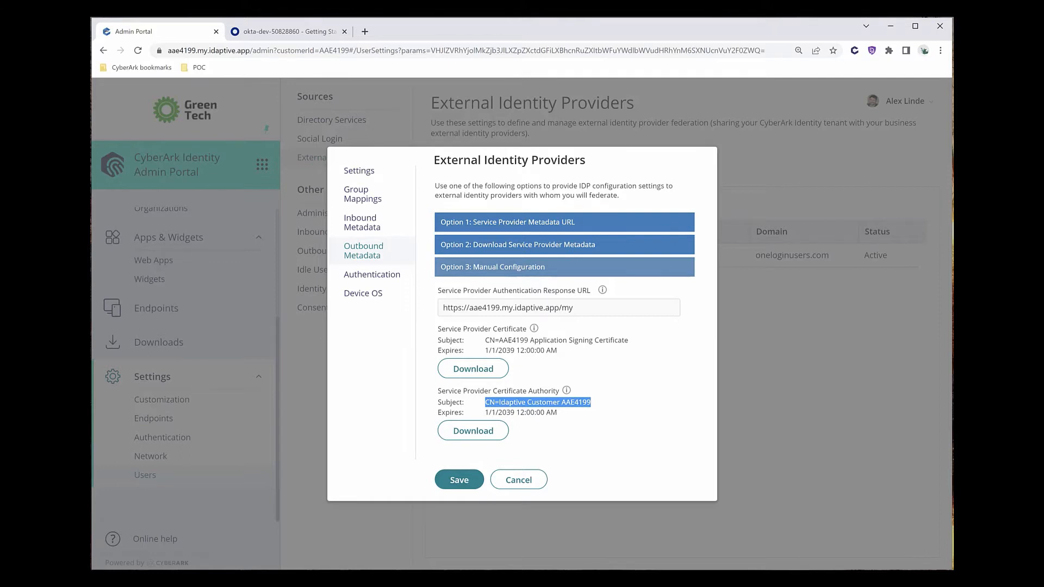
key("super")
Launch Notepad and paste the service provider response URL into it.
type("notepad")
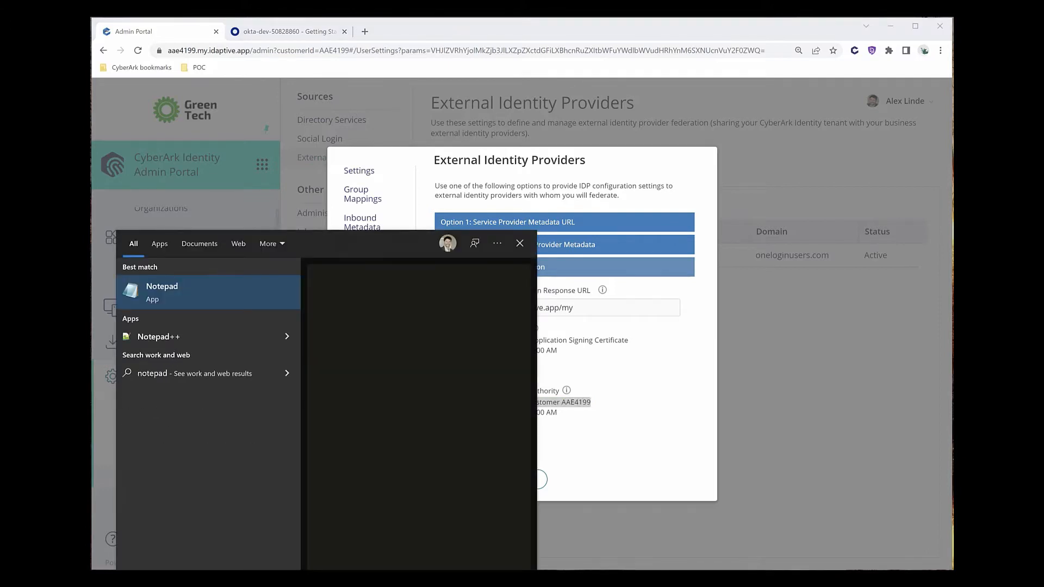
key("Return")
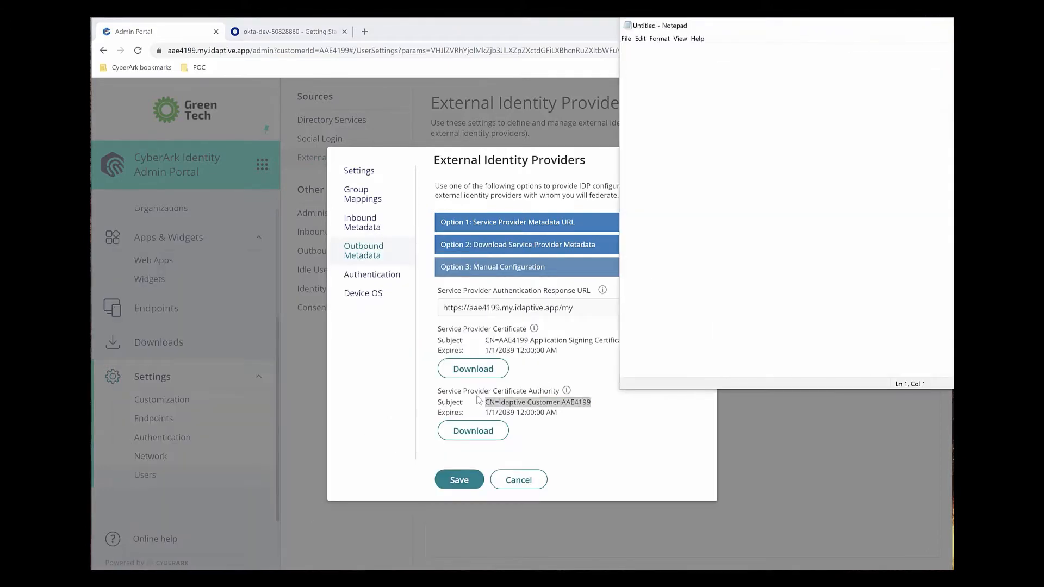
left_click(582, 302)
left_click_drag(582, 303, 445, 308)
key("ctrl+c")
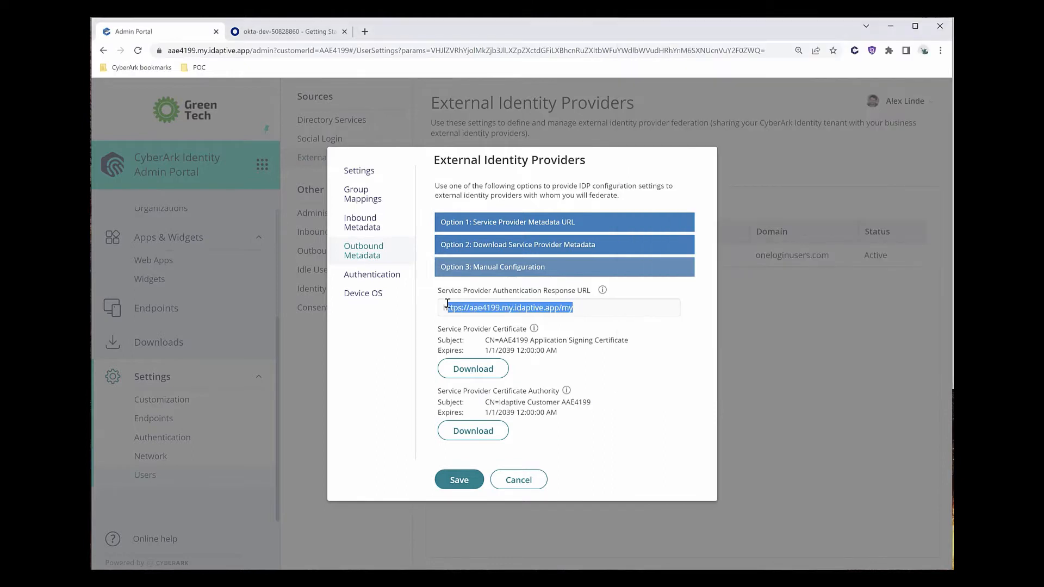
key("alt+Tab")
key("ctrl+v")
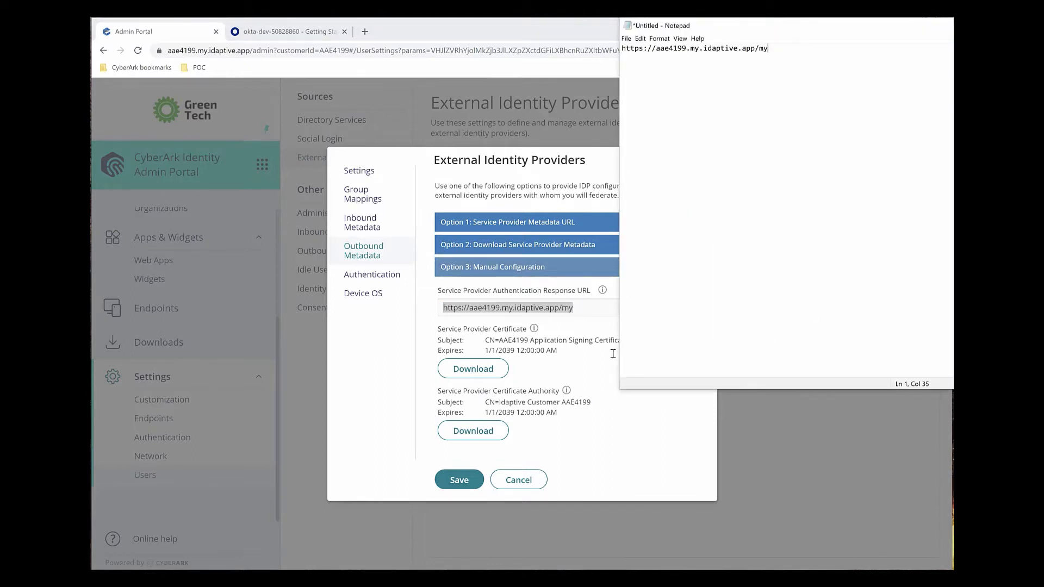
Paste the certificate authority subject into Notepad below the response URL.
left_click(567, 405)
left_click_drag(593, 403, 487, 403)
key("ctrl+c")
key("alt+Tab")
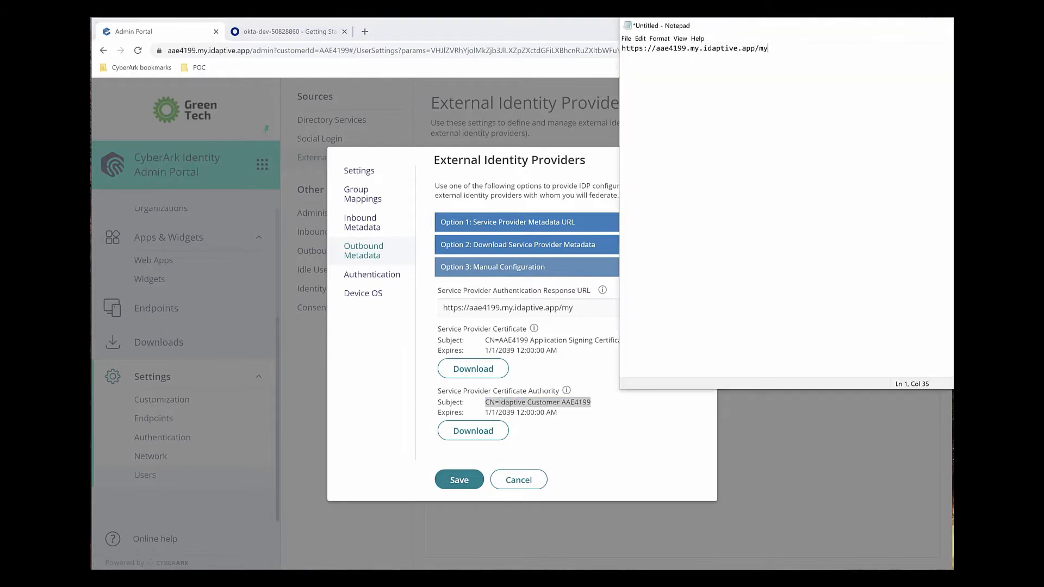
key("ctrl+v")
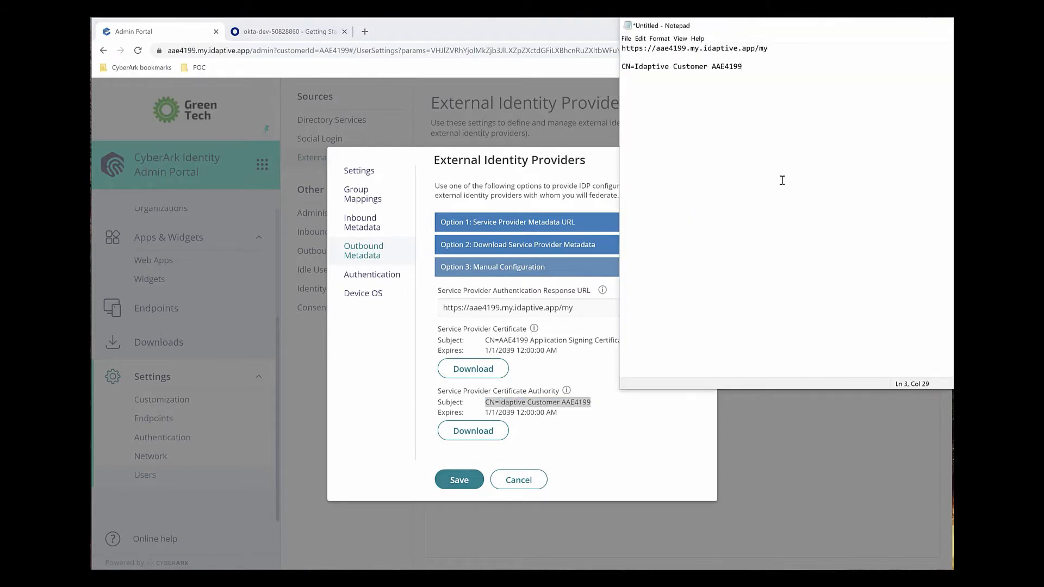
left_click(719, 420)
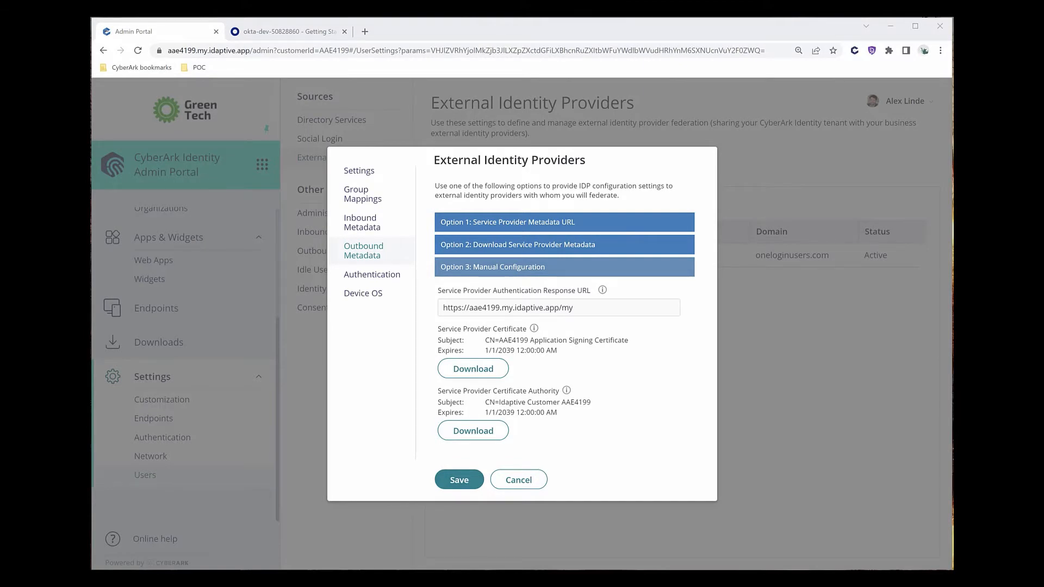
From the okta-dev tab, search 'okta developer tenant registration', view the sign-up page, then close it.
left_click(317, 32)
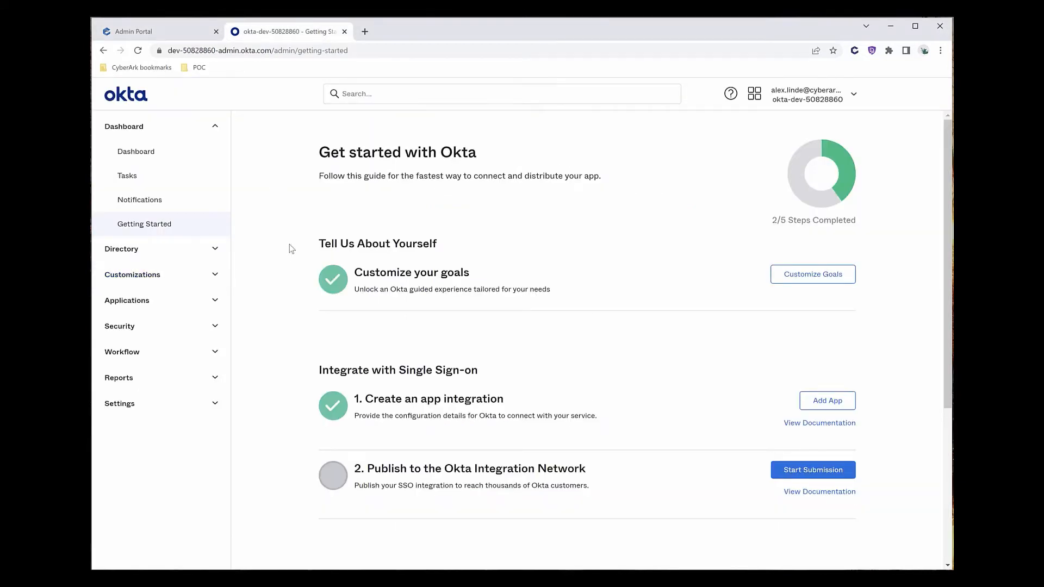
left_click(365, 32)
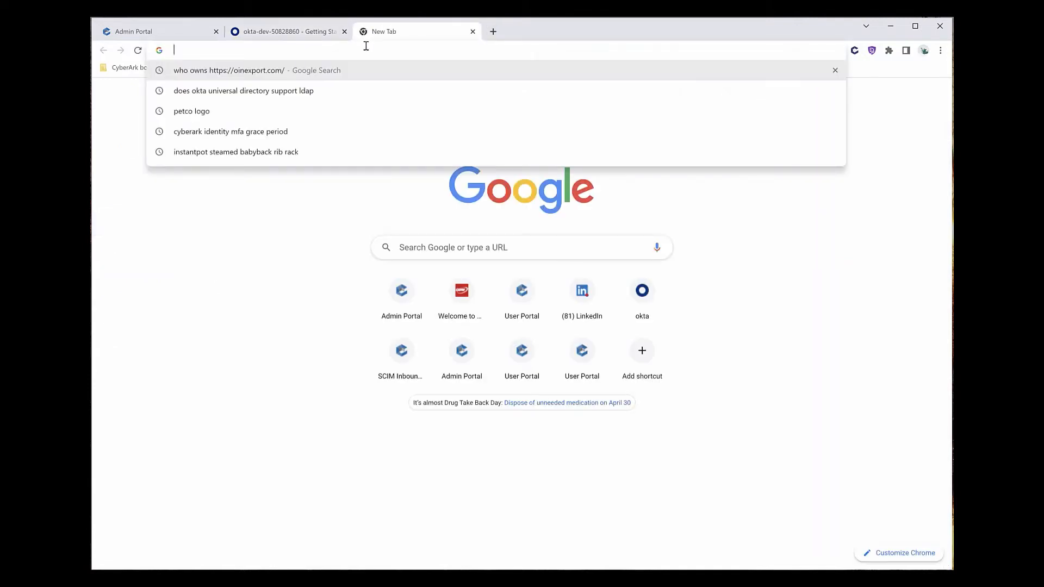
type("okta ")
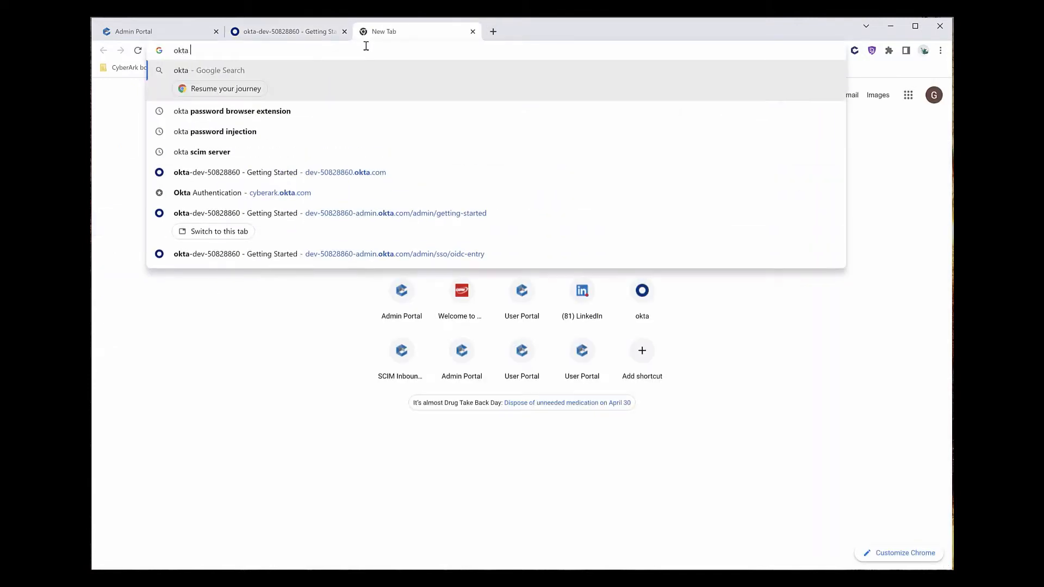
type("developer ")
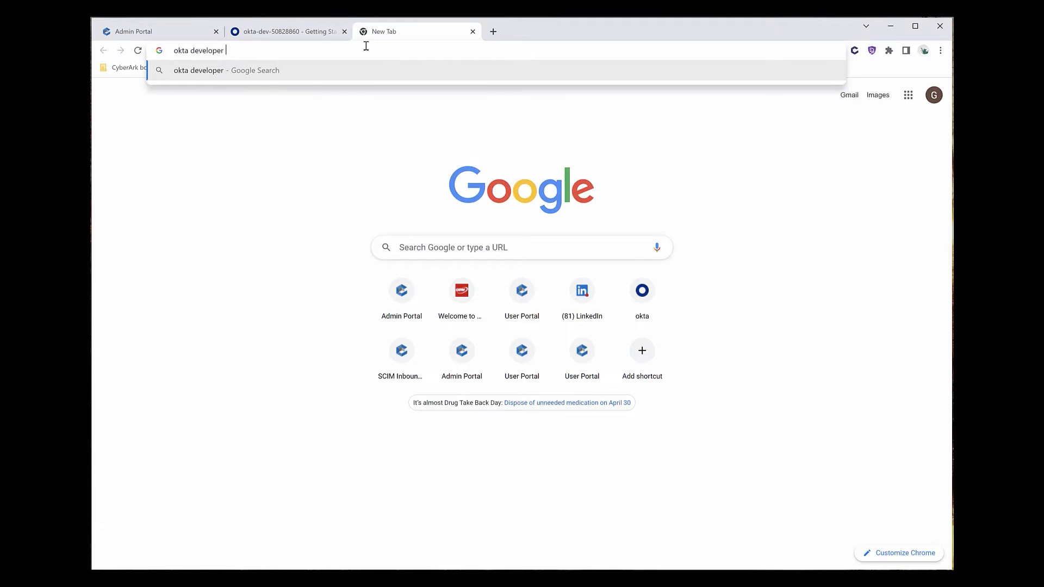
type("tenant registration")
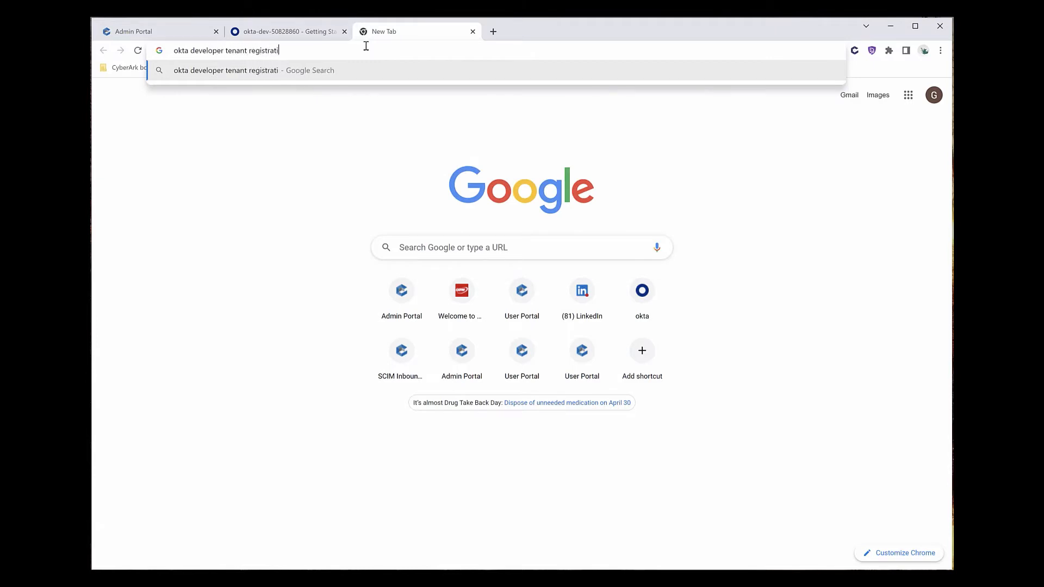
key("Return")
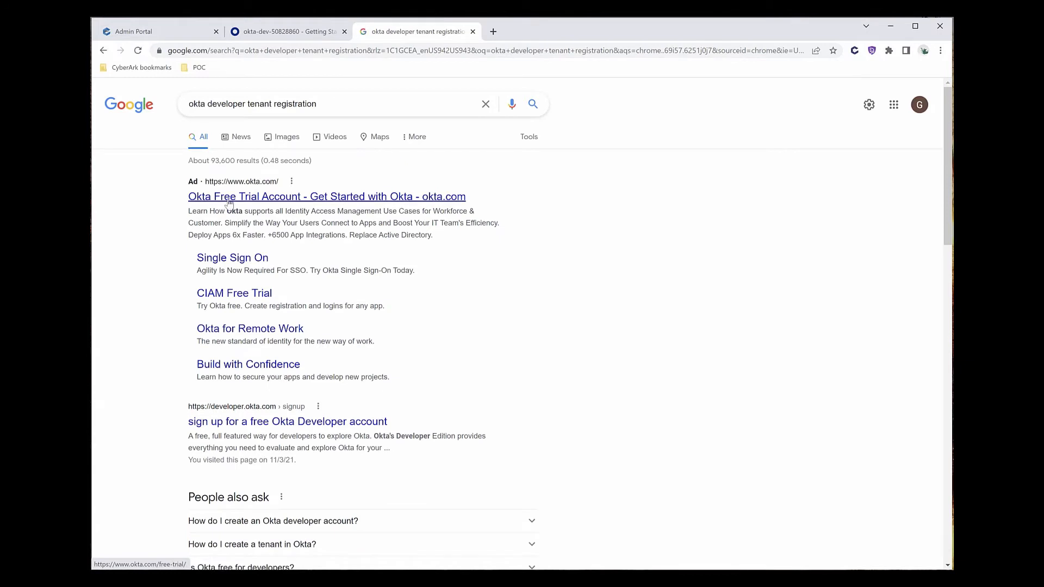
left_click(238, 427)
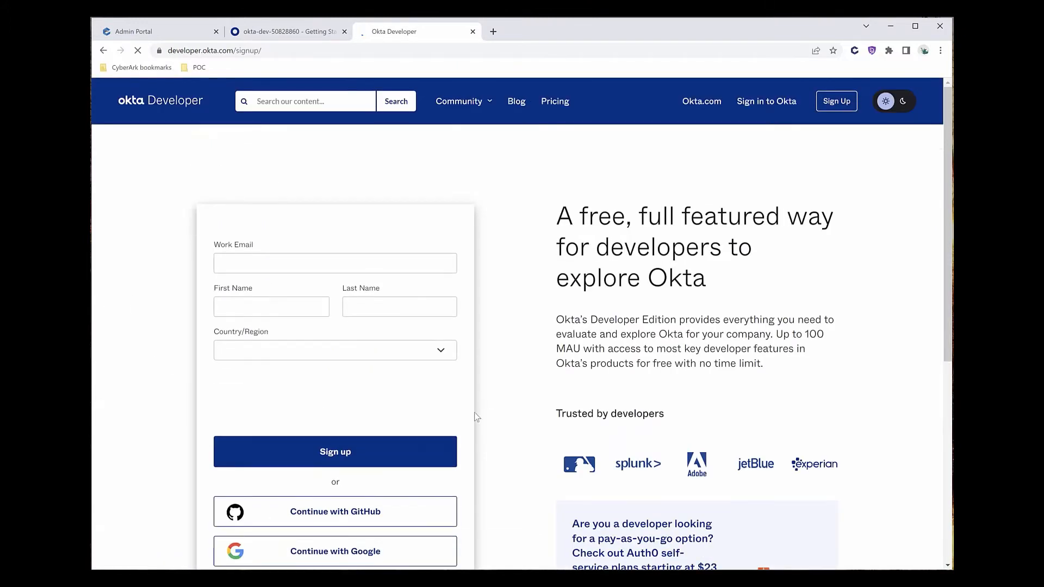
left_click(473, 31)
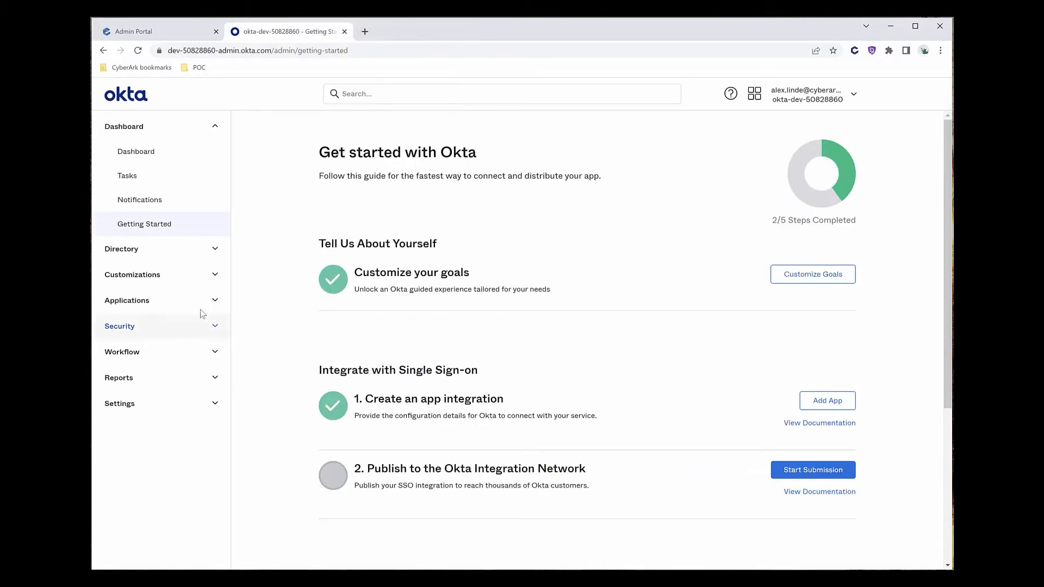
Start a new SAML 2.0 app integration from the Applications list.
left_click(149, 299)
left_click(150, 333)
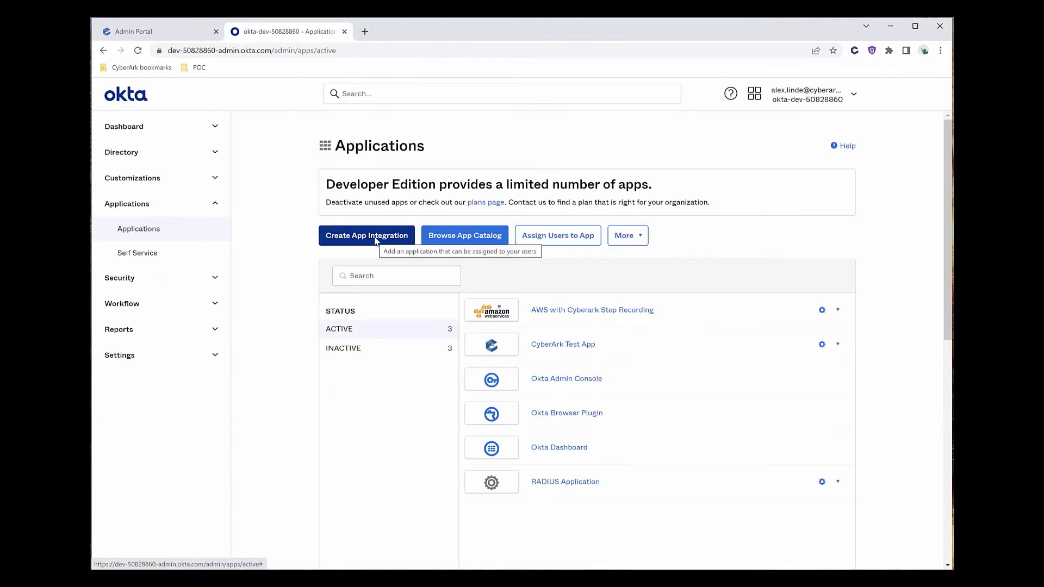
left_click(375, 240)
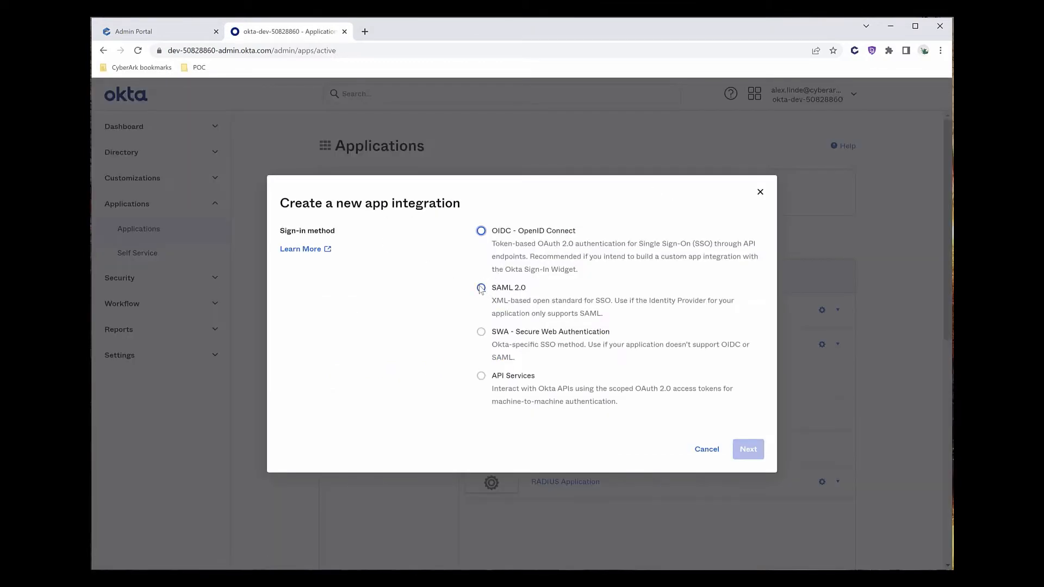
left_click(480, 287)
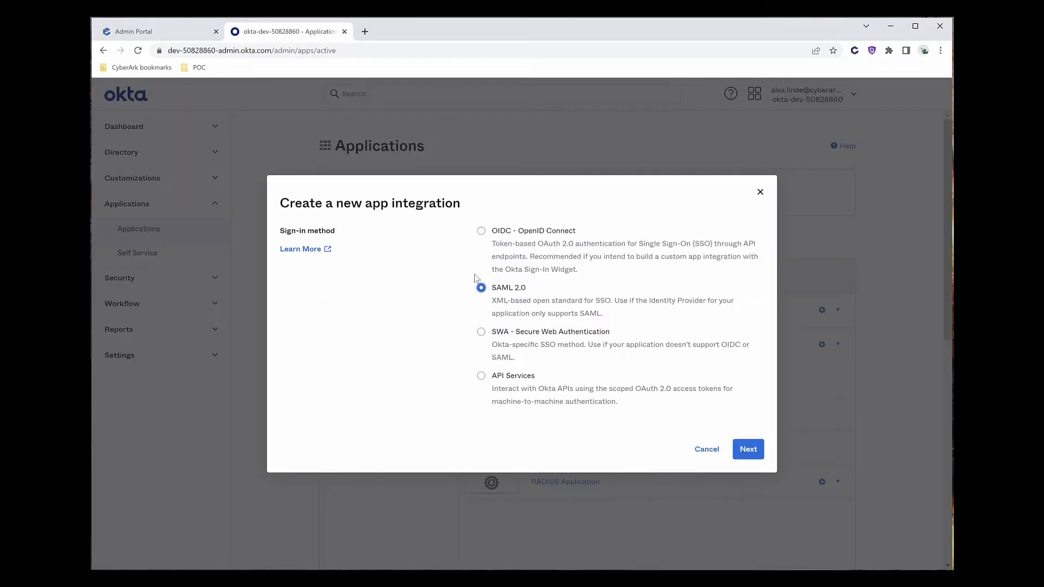
left_click(753, 450)
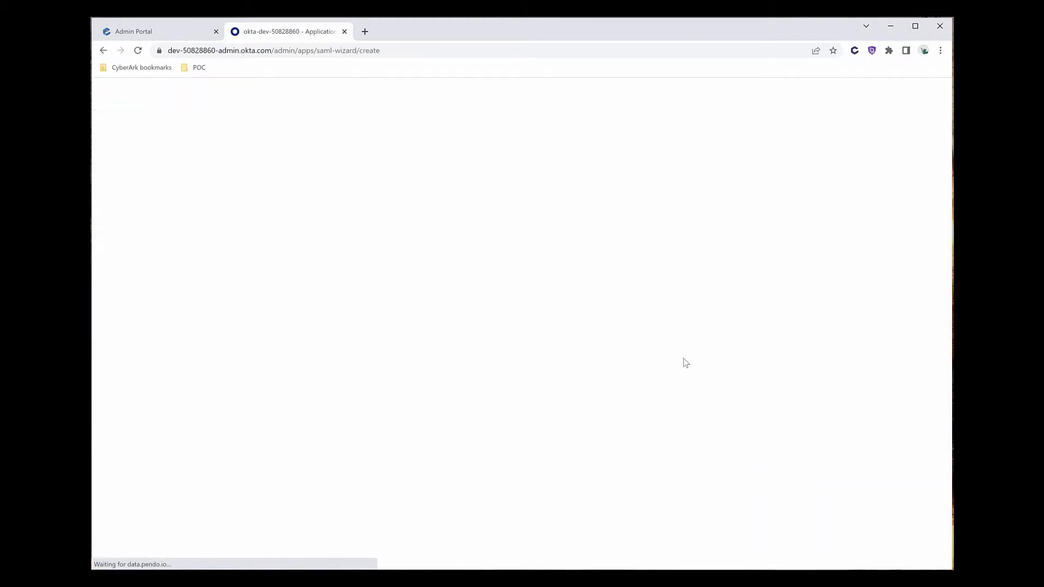
Name the app 'Cyberark Identity' and upload the CyberArk logo as its app logo.
left_click(518, 266)
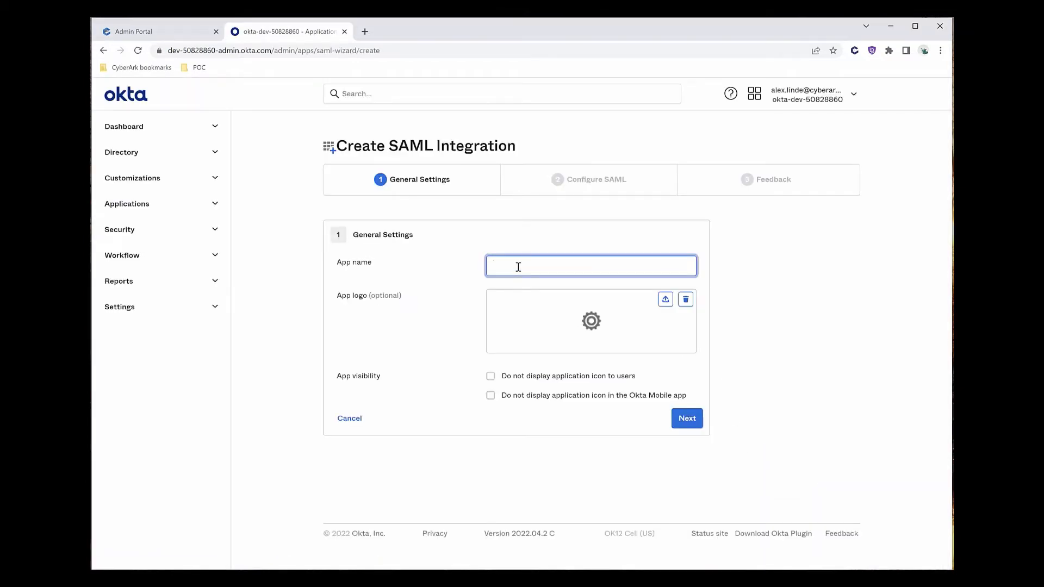
type("Cyberark Identity")
left_click(683, 313)
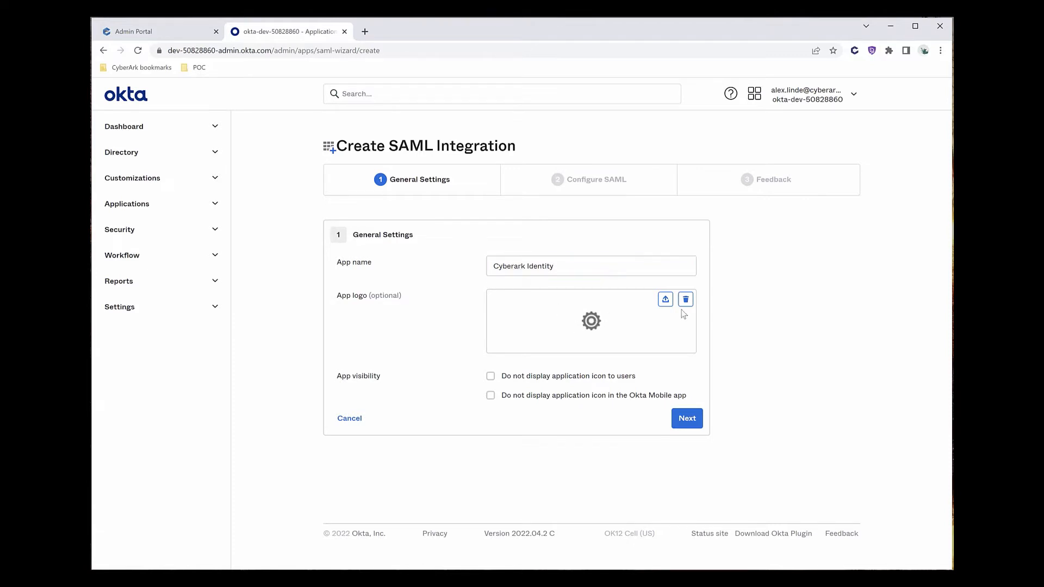
left_click(665, 299)
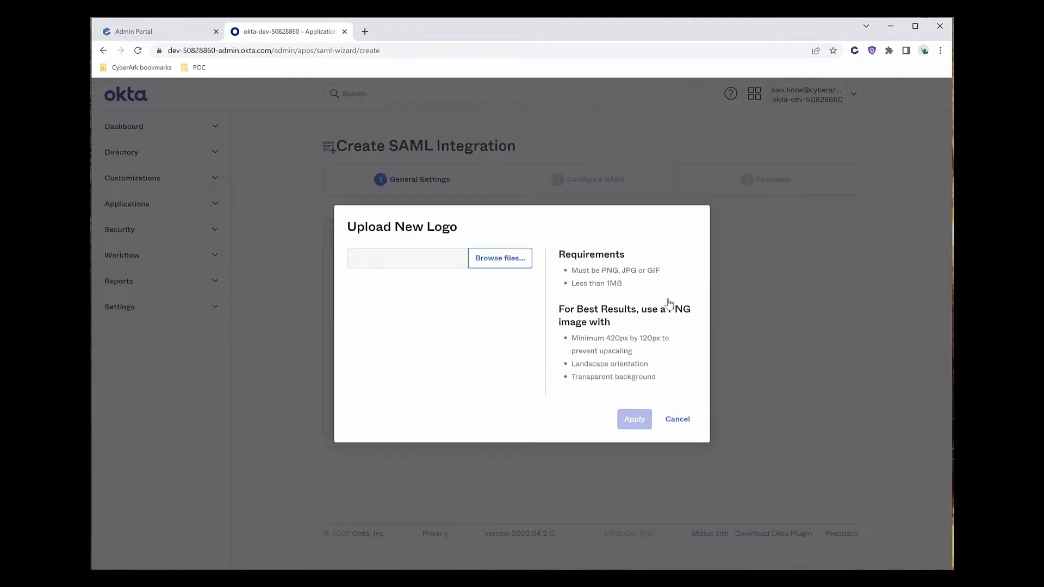
left_click(483, 258)
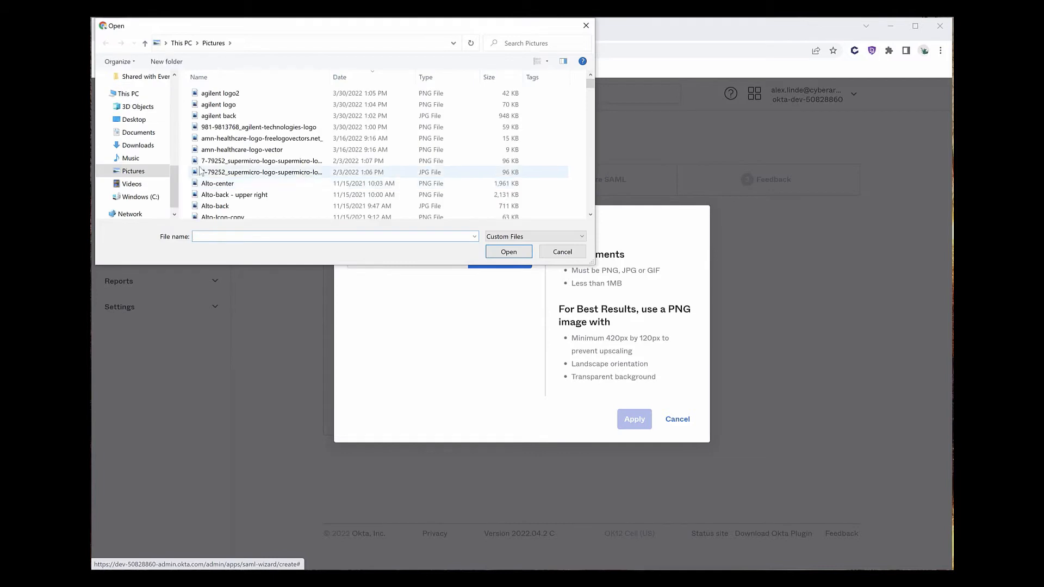
left_click(283, 234)
type("c")
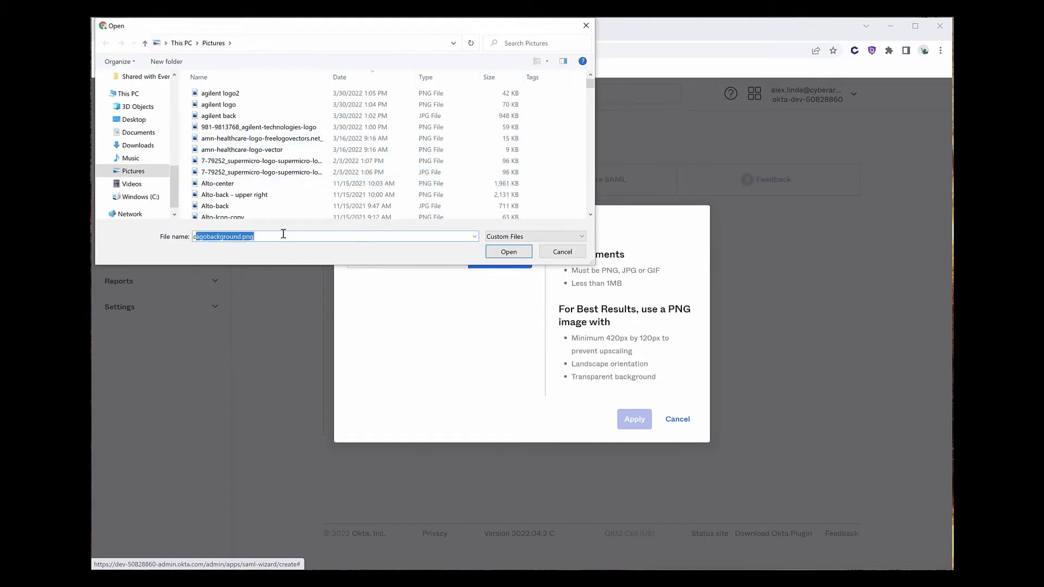
key("Escape")
key("Escape")
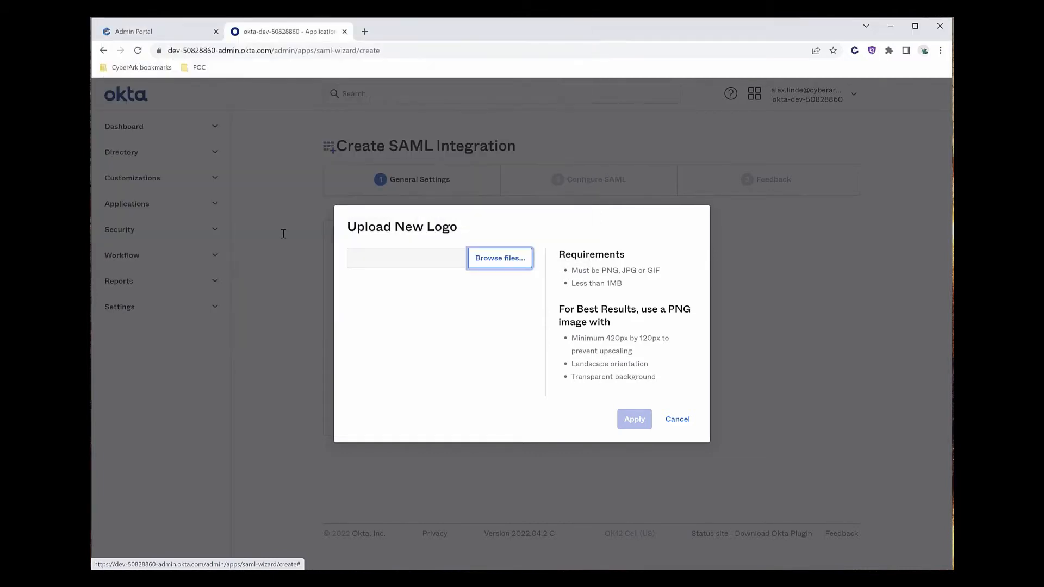
left_click(634, 419)
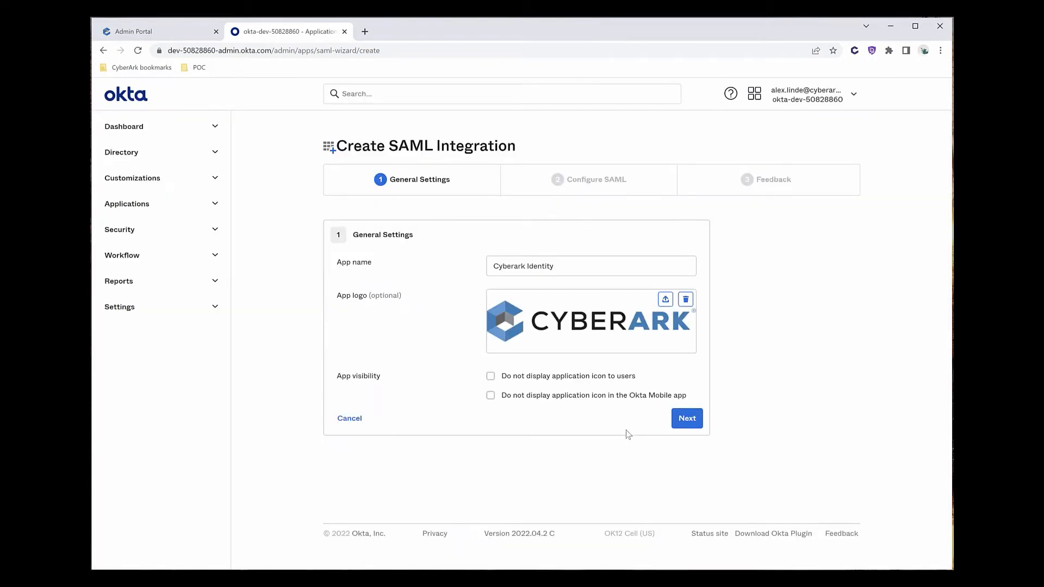
left_click(681, 421)
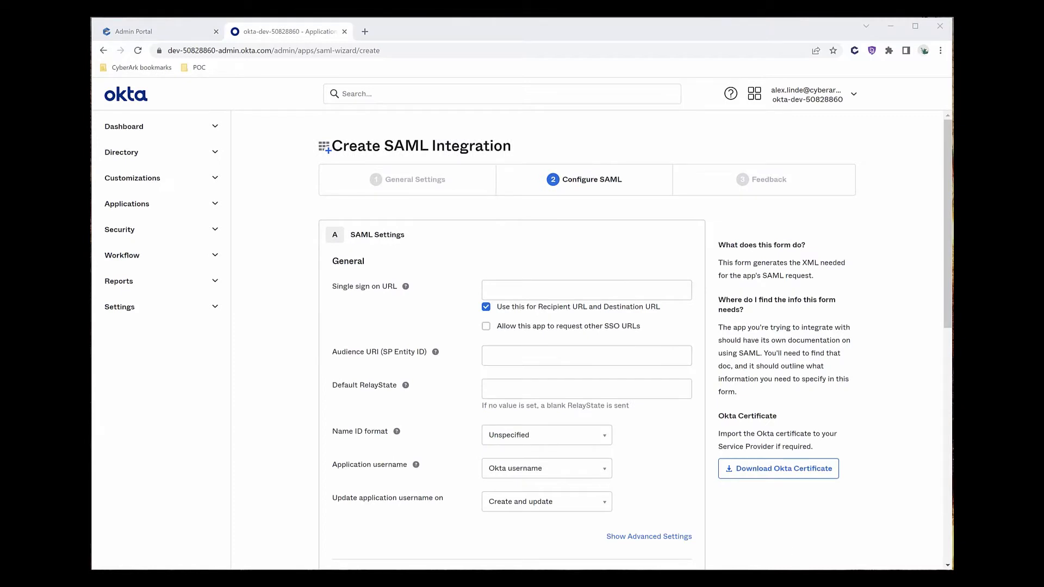
left_click(860, 531)
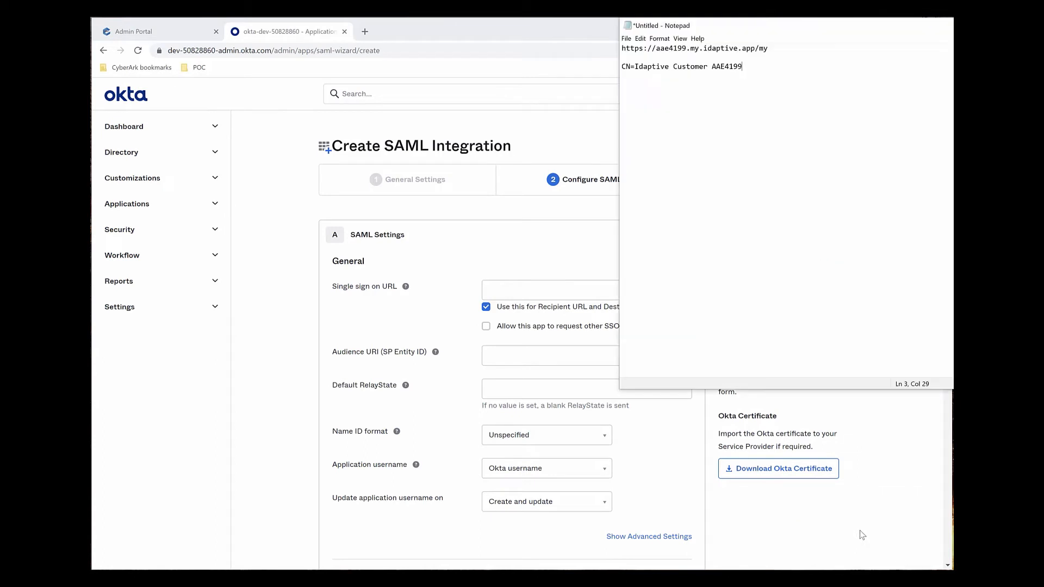
left_click_drag(769, 48, 573, 39)
key("ctrl+c")
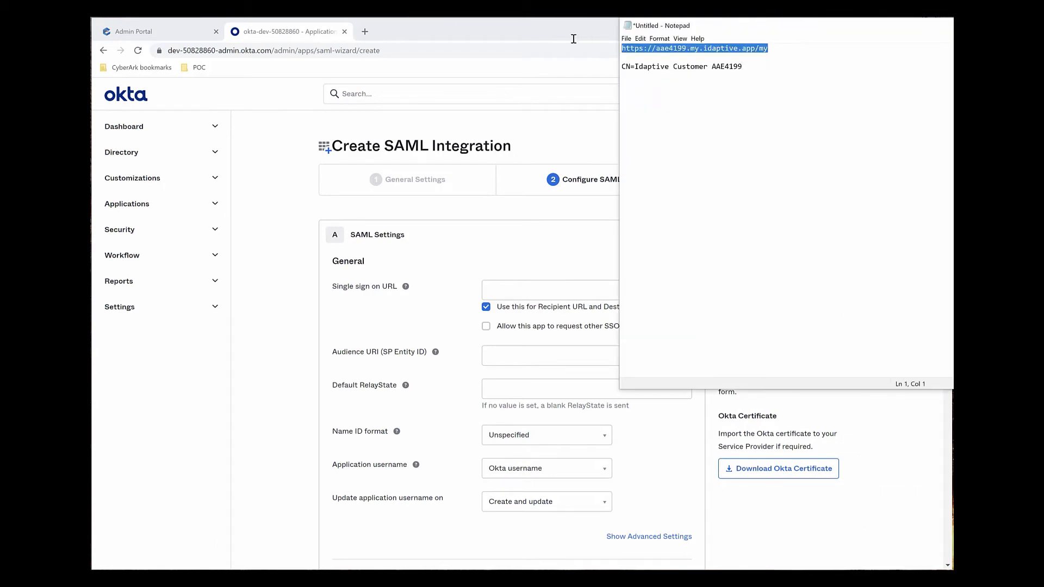
left_click(511, 292)
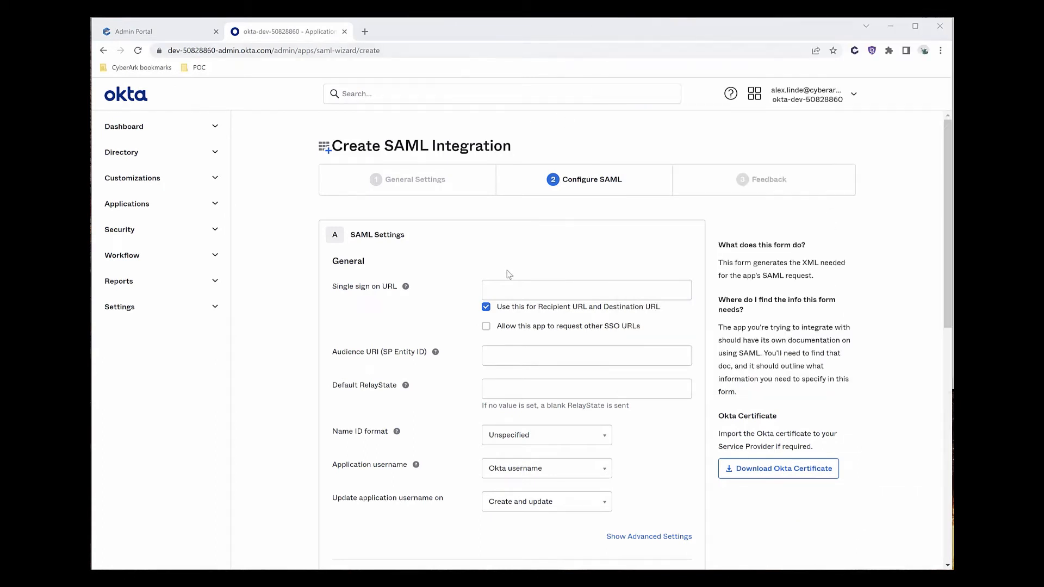
key("ctrl+v")
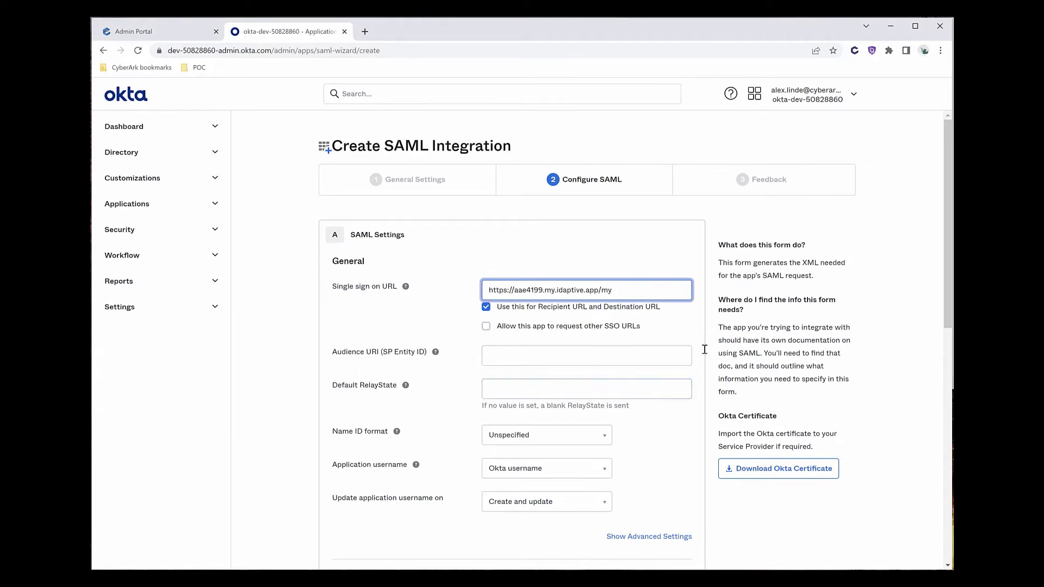
Set the Audience URI (SP Entity ID) to CN=Idaptive Customer AAE4199, copied from Notepad.
key("alt+Tab")
left_click_drag(760, 74, 599, 60)
key("ctrl+c")
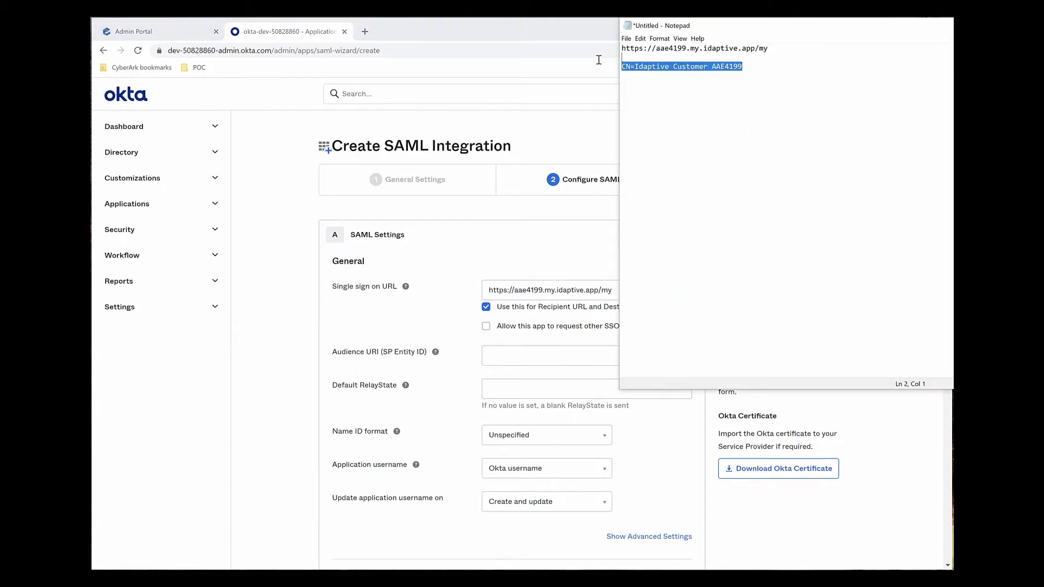
left_click(570, 348)
key("ctrl+v")
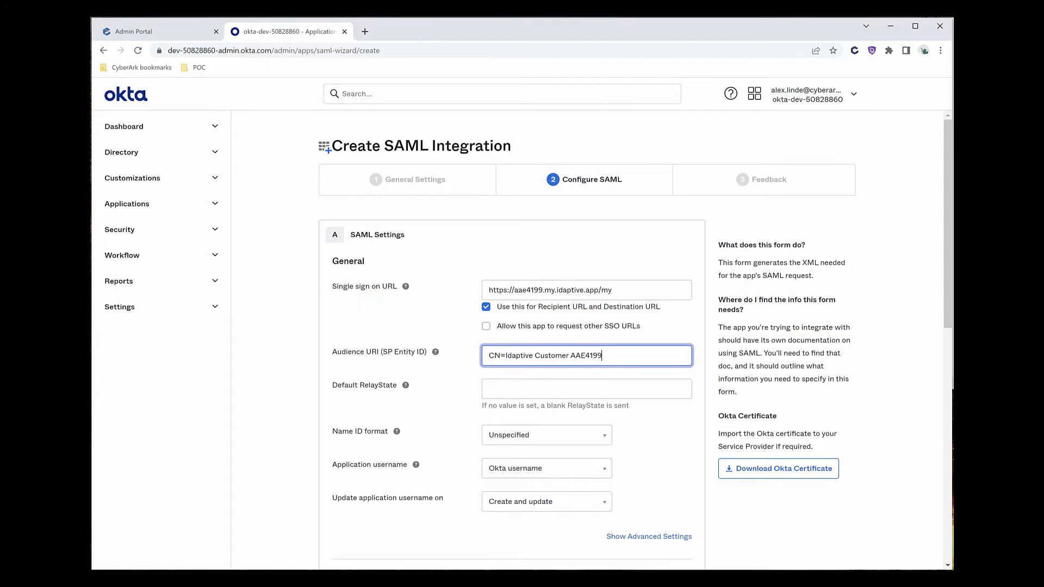
left_click(579, 386)
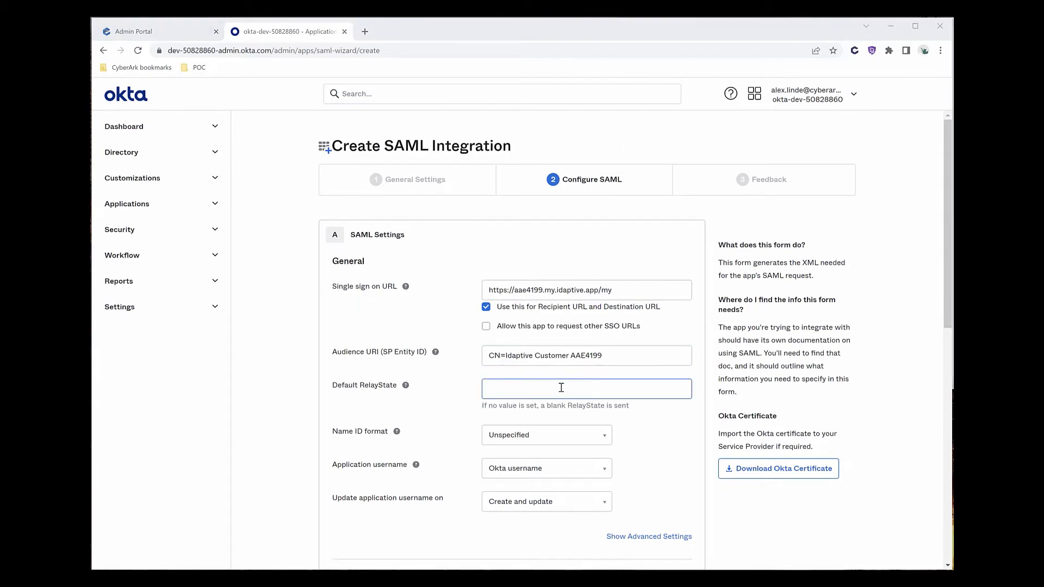
Add attribute statements UserPrincipalName = user.login and DisplayName = user.displayName.
scroll(561, 387, "down", 2)
scroll(561, 387, "down", 1)
left_click(362, 476)
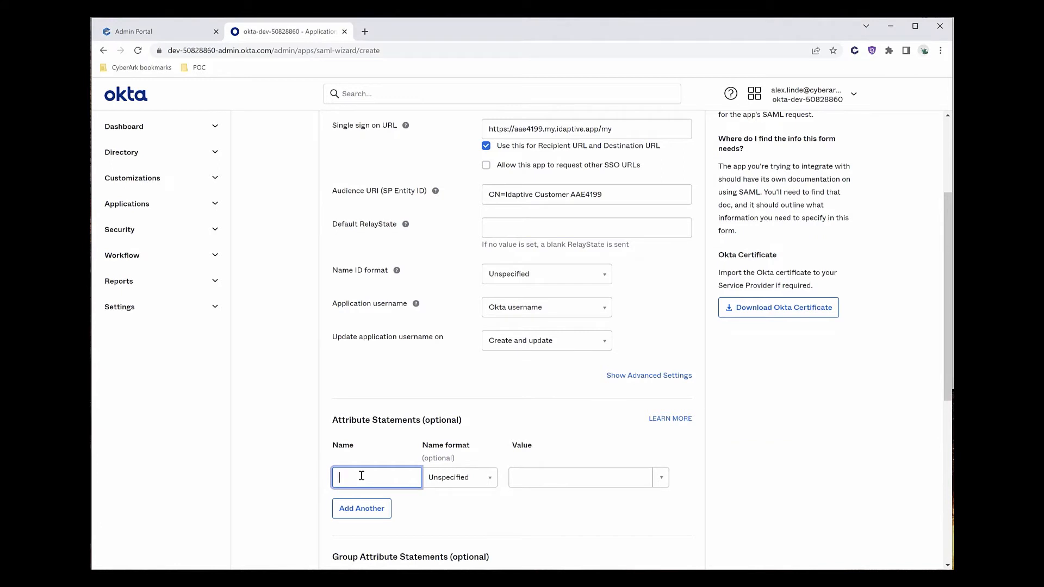
type("UserPr")
type("incipalName")
key("Tab")
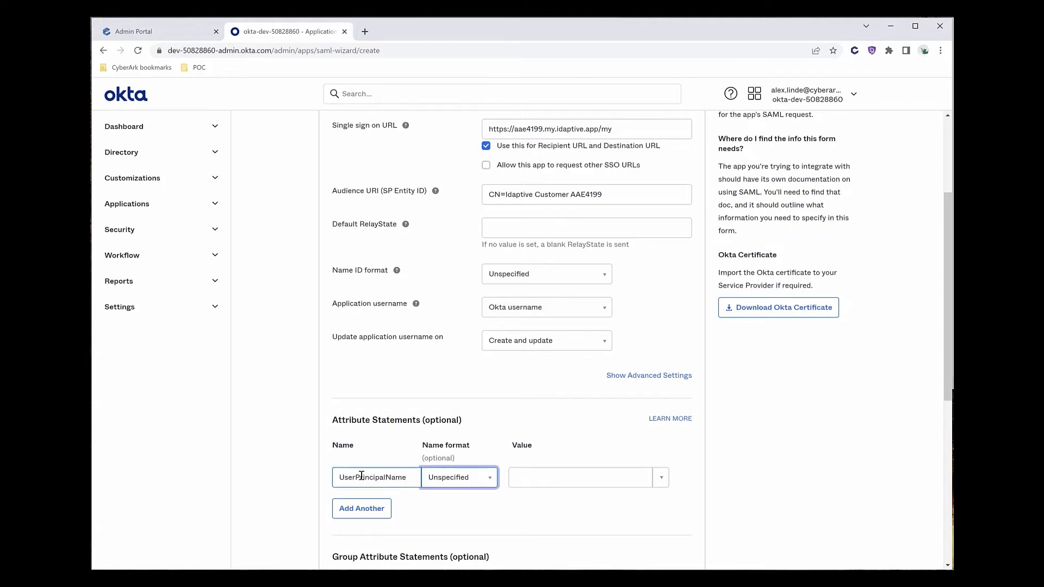
left_click(524, 477)
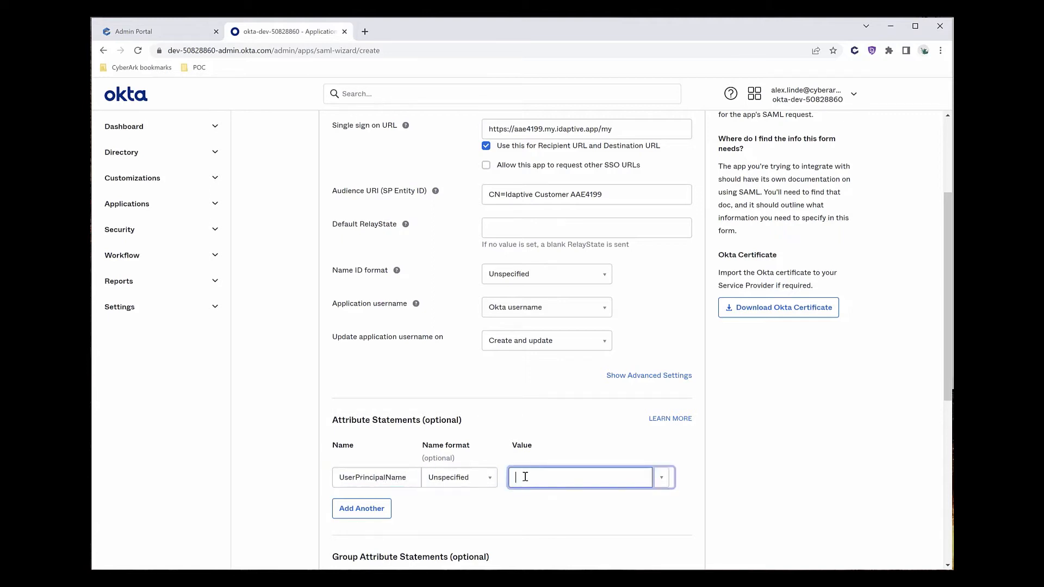
type("user.login")
left_click(357, 511)
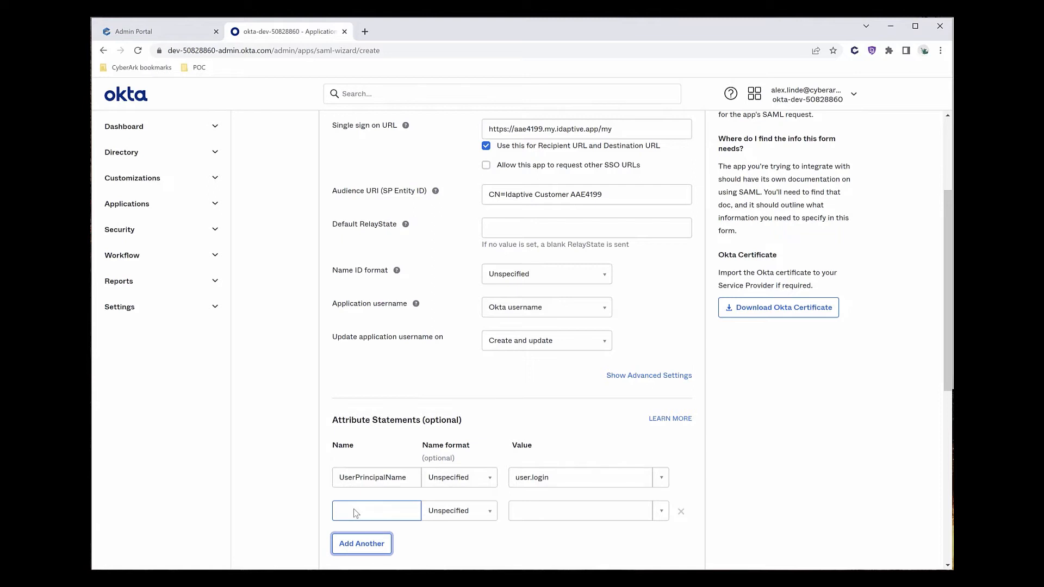
left_click(354, 512)
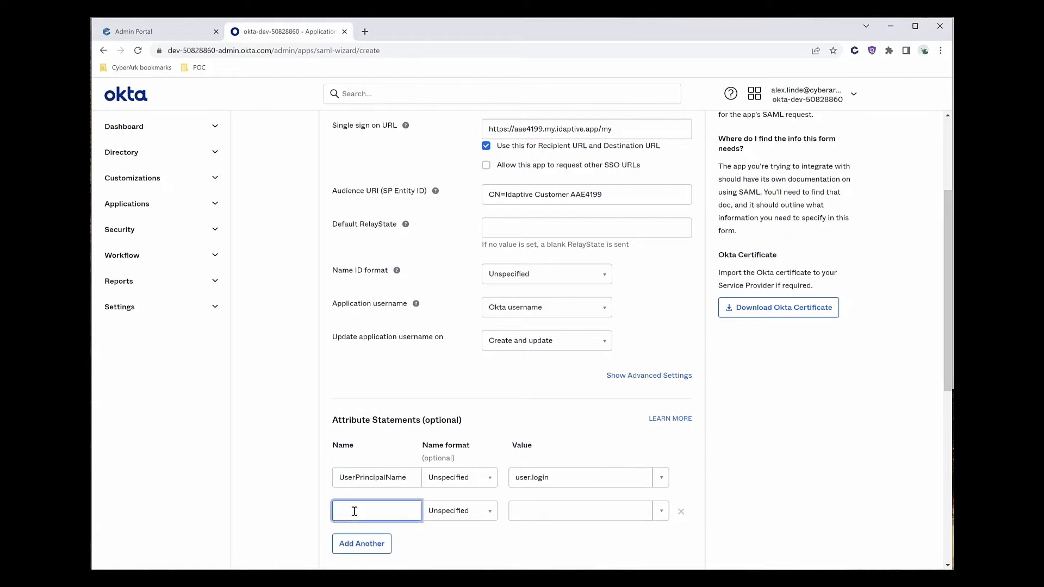
type("DisplayName")
key("Tab")
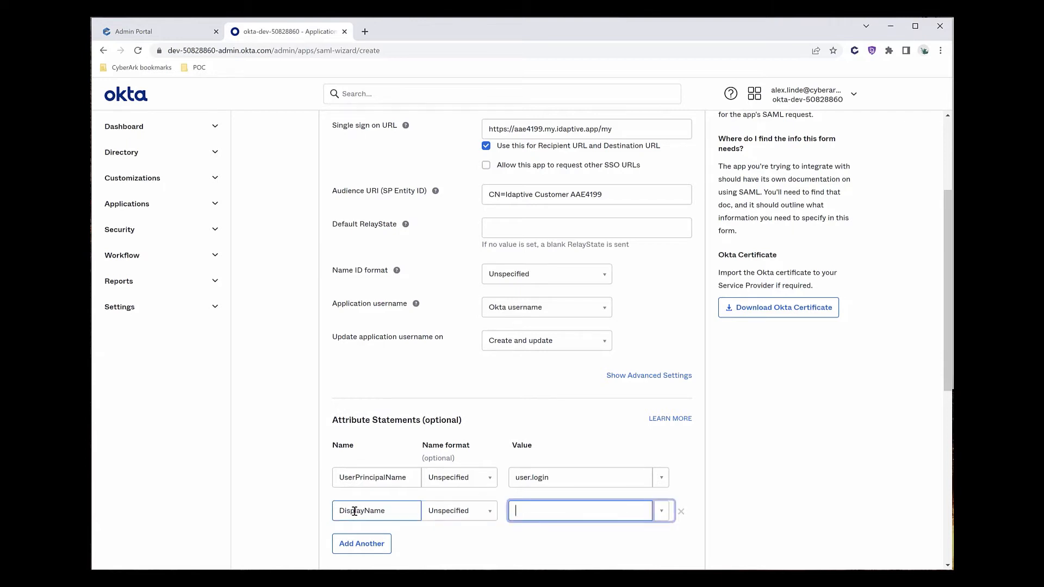
type("user.displayName")
Add attribute statements LoginName = user.login and mobileNumber = user.mobilePhone.
left_click(362, 544)
scroll(366, 495, "down", 1)
scroll(366, 495, "down", 2)
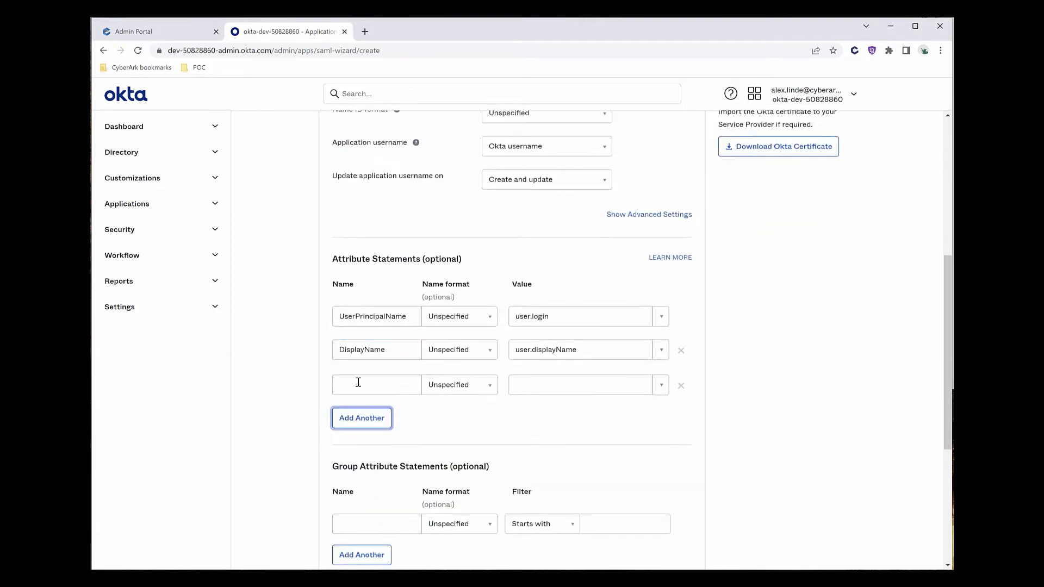
left_click(359, 379)
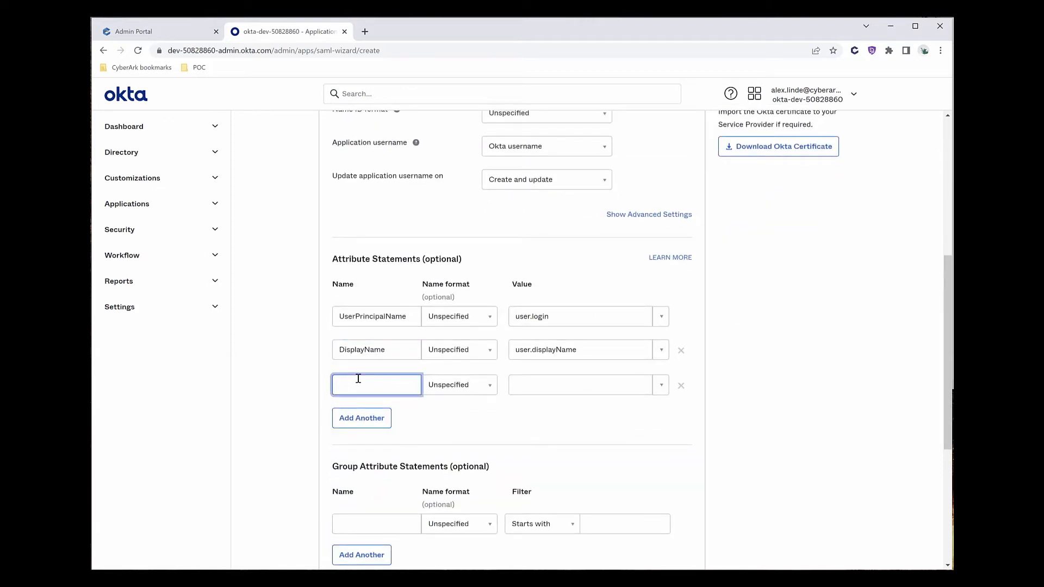
type("LoginName")
key("Tab")
key("Tab")
type("user.login")
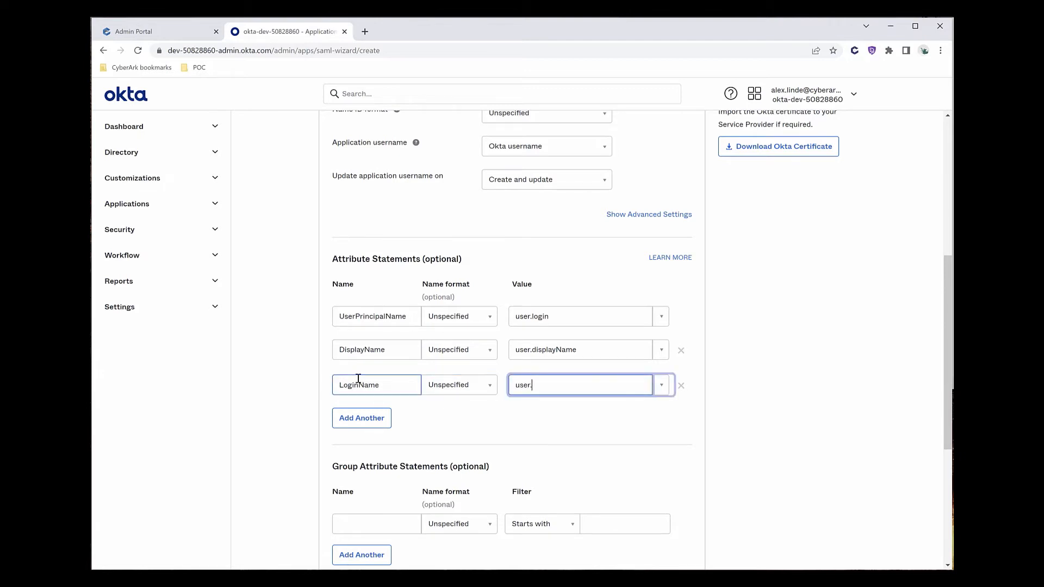
left_click(361, 419)
left_click(353, 421)
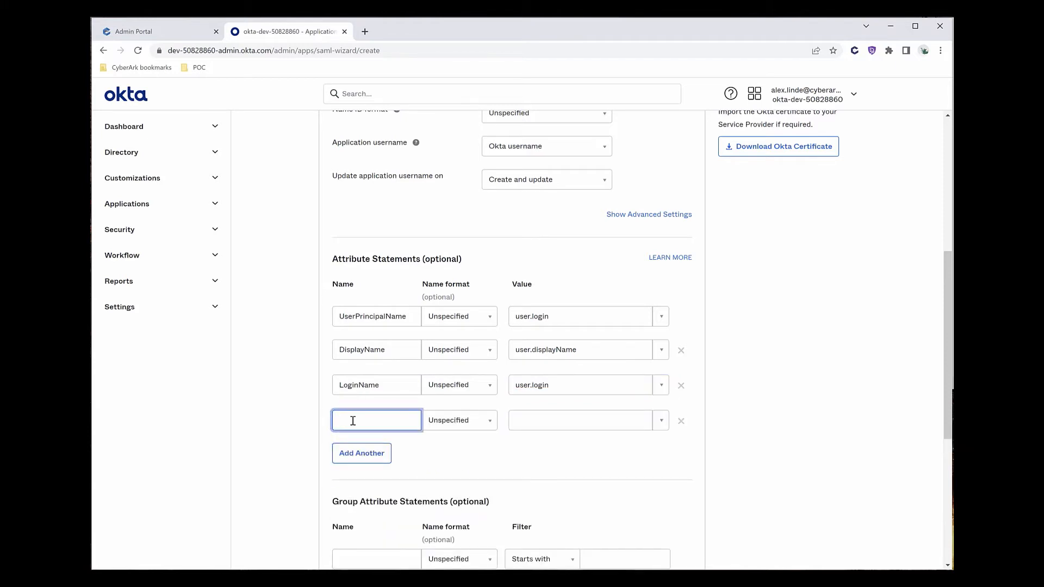
type("mobileNumber")
key("Tab")
key("Tab")
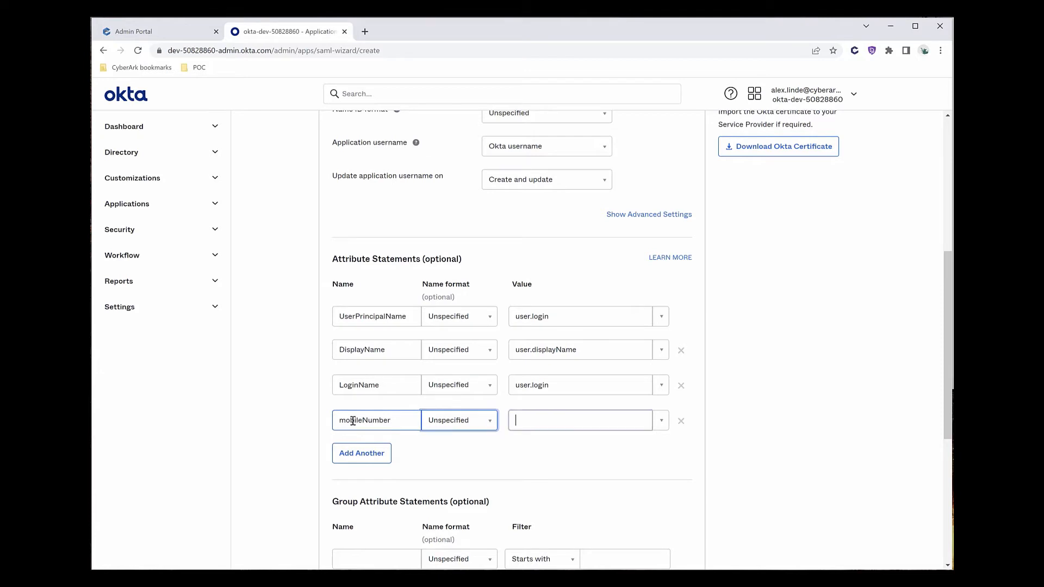
type("user.mobile")
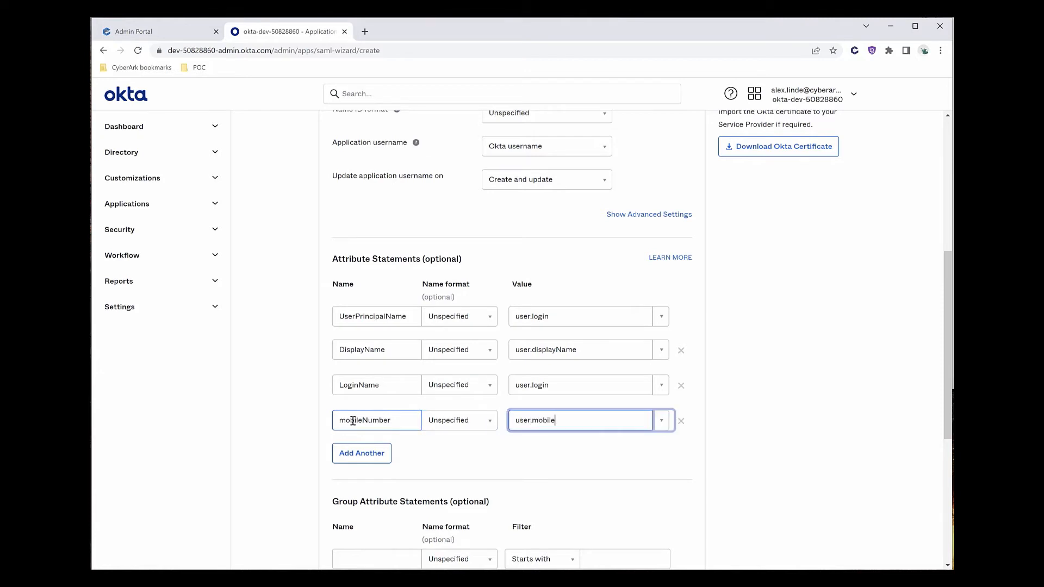
type("Phone")
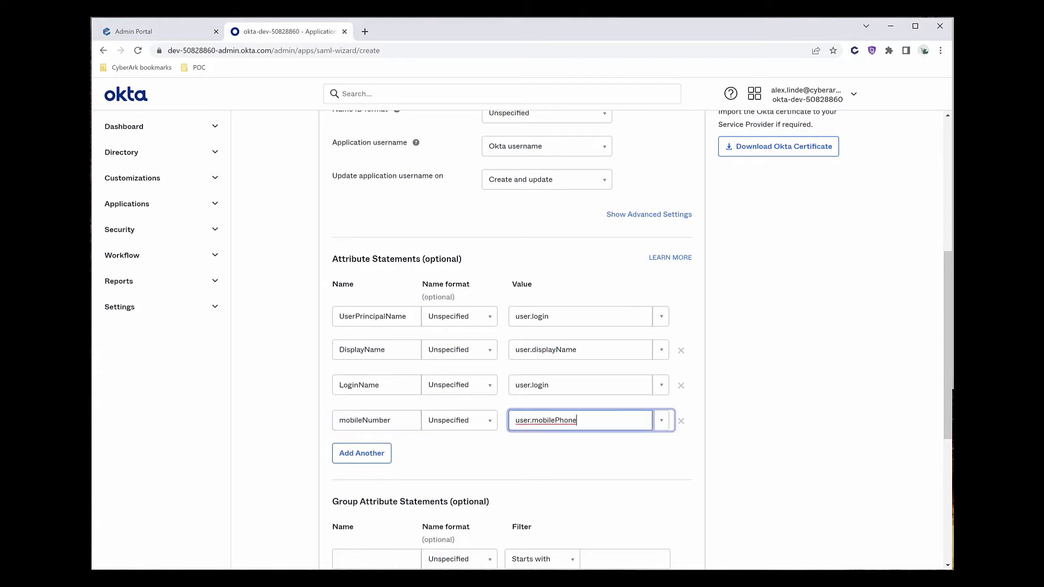
Add the emailAddress = user.email attribute statement and remove the extra empty row.
left_click(363, 455)
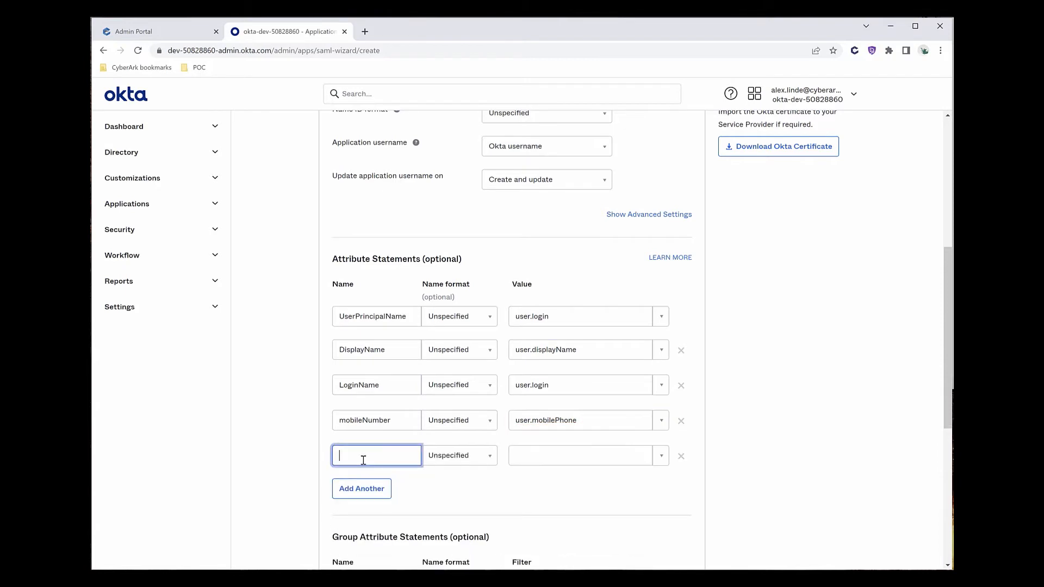
type("emailAddresss")
key("BackSpace")
key("Tab")
key("Tab")
type("e")
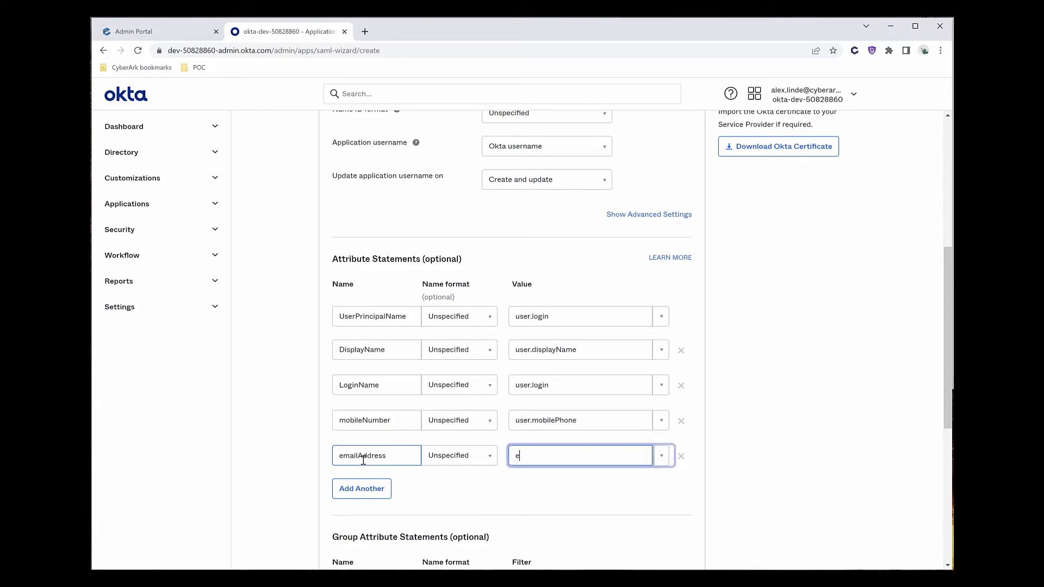
key("BackSpace")
type("user.email")
left_click(359, 488)
left_click(359, 492)
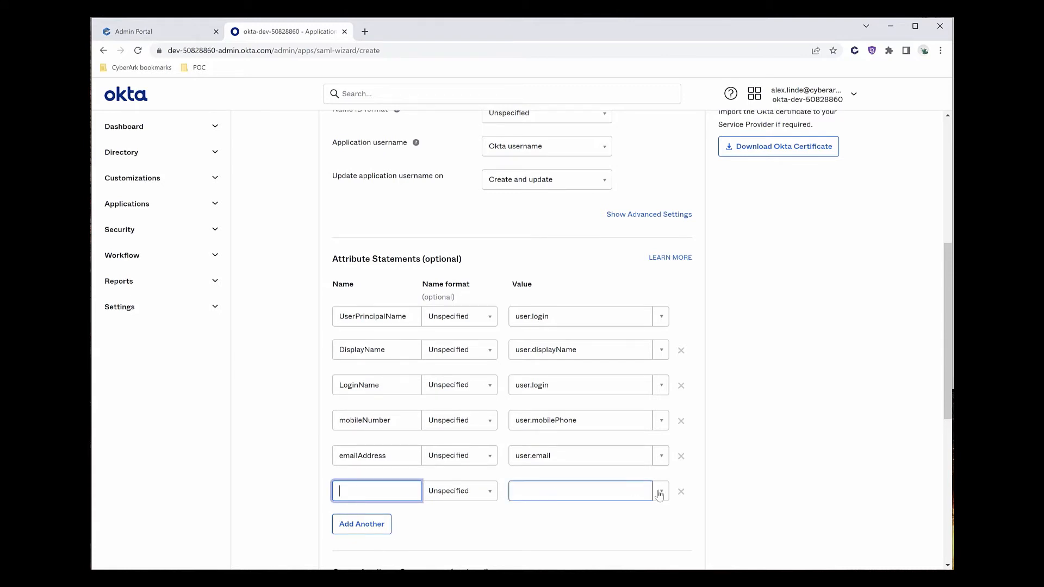
left_click(681, 491)
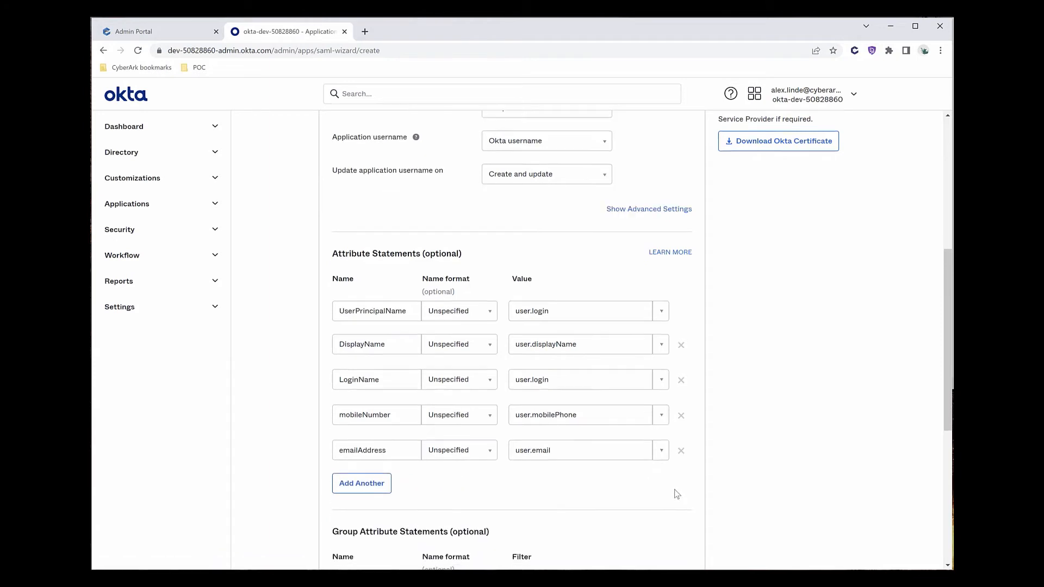
scroll(676, 492, "down", 3)
Add a group attribute statement named Group with filter Starts with OktaUsers.
left_click(411, 433)
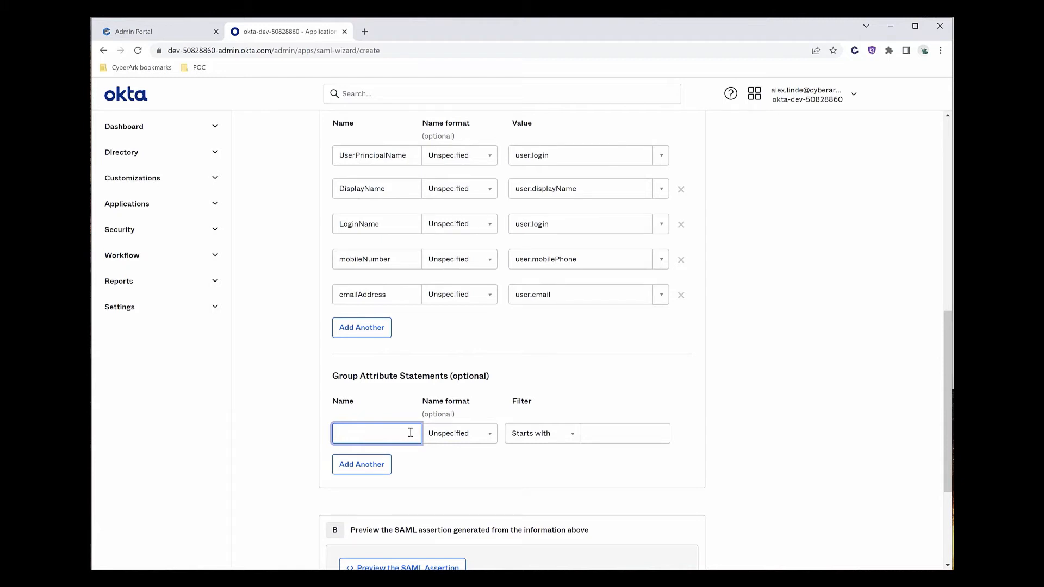
type("Group")
key("Tab")
key("Tab")
key("Tab")
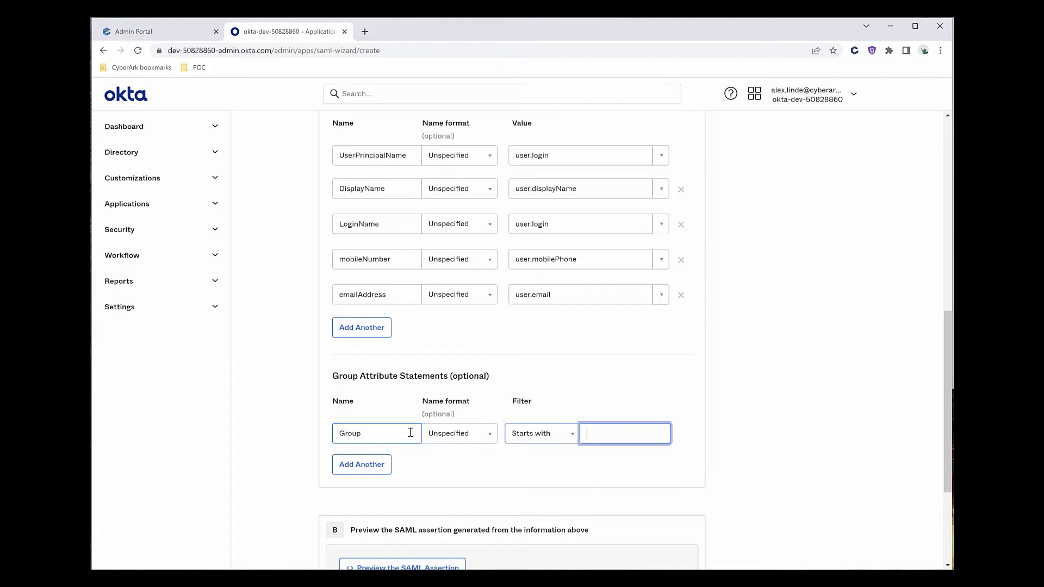
type("OktaUsers")
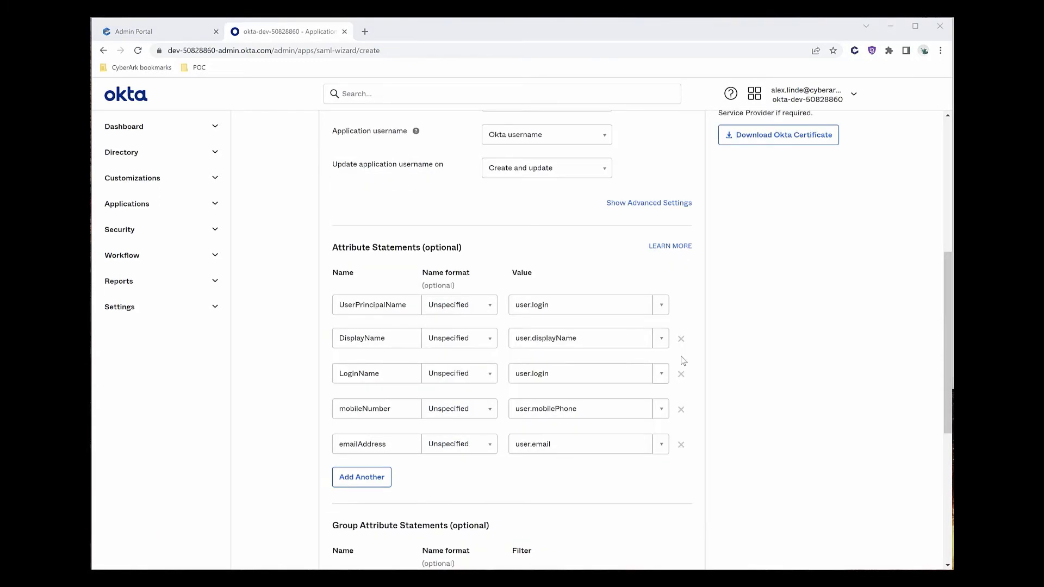
Advance the wizard, answer the feedback question, and finish creating the Cyberark Identity app.
scroll(684, 361, "down", 6)
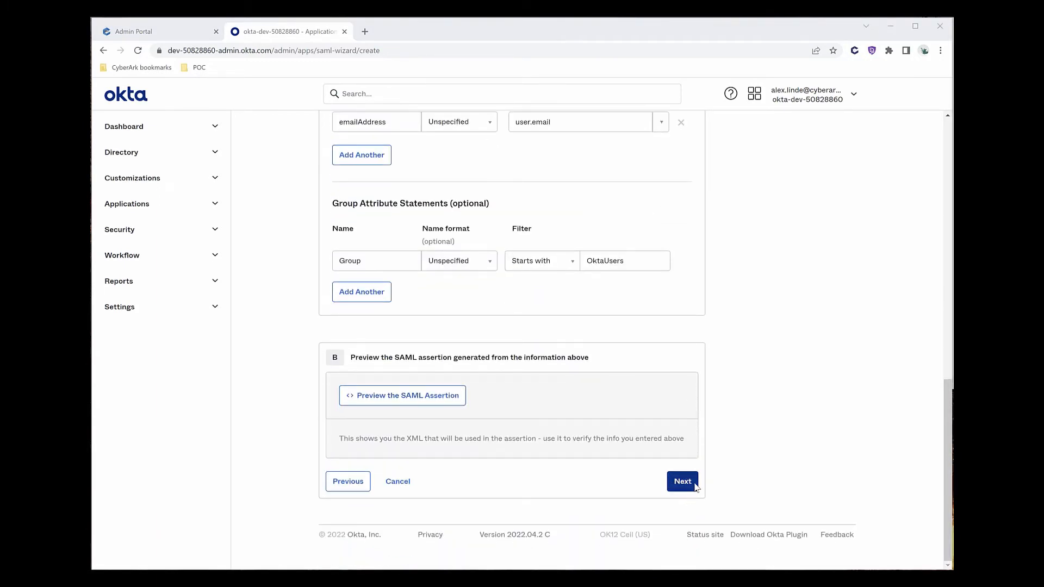
left_click(677, 478)
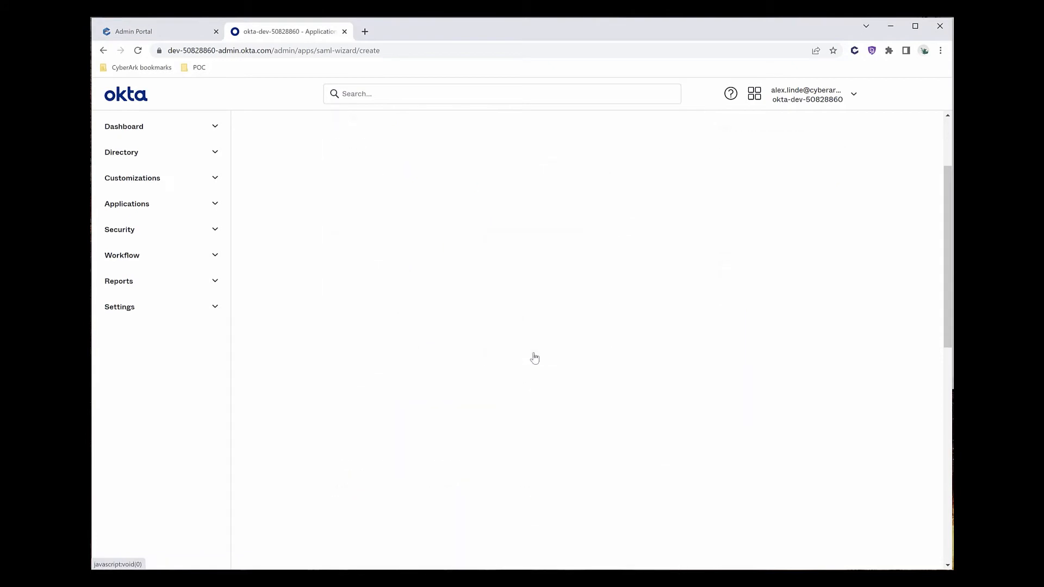
key("Down")
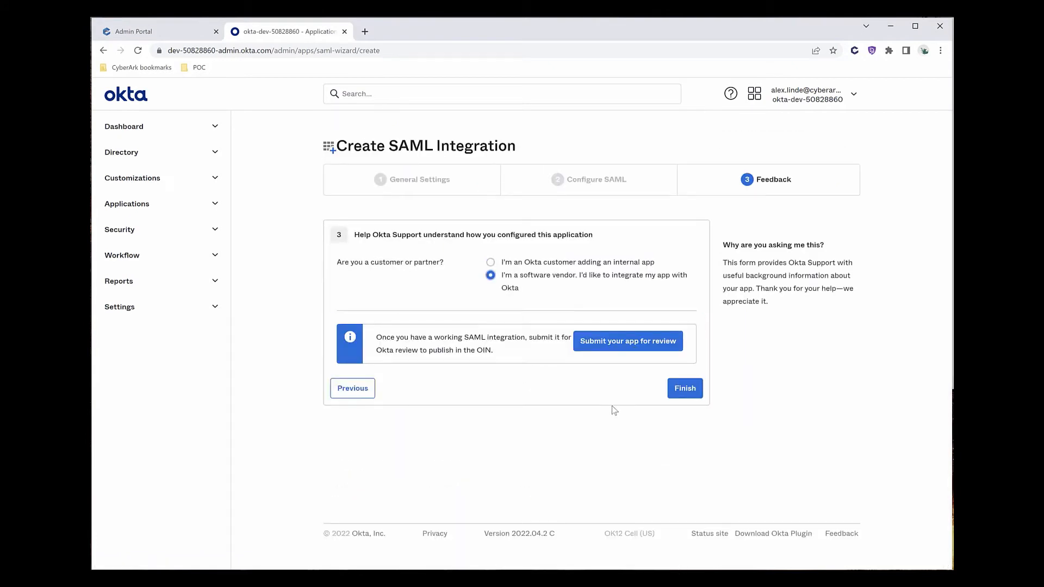
left_click(684, 390)
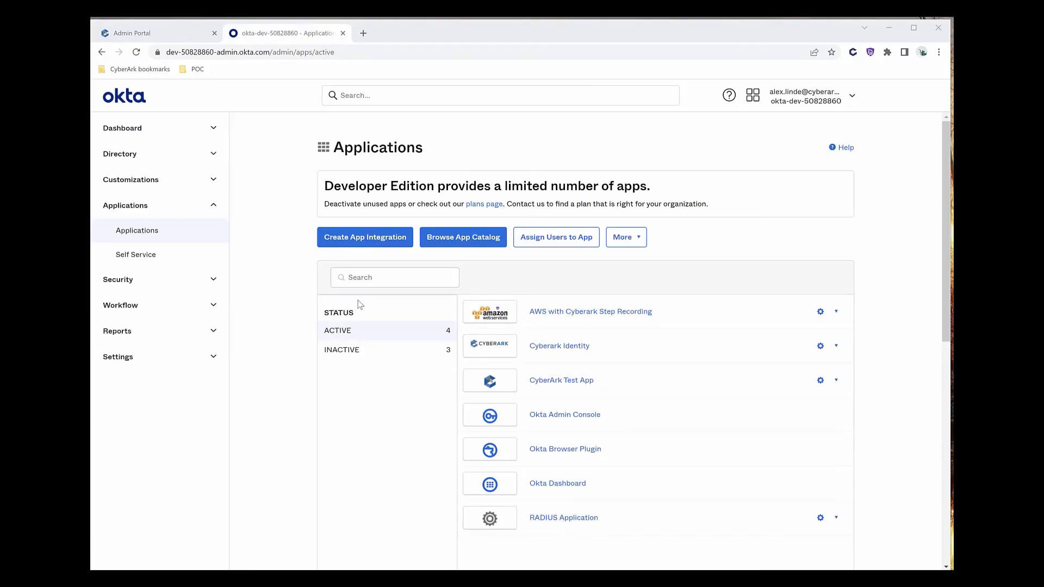
Add and save a group named OktaUsers from Directory > Groups.
left_click(158, 159)
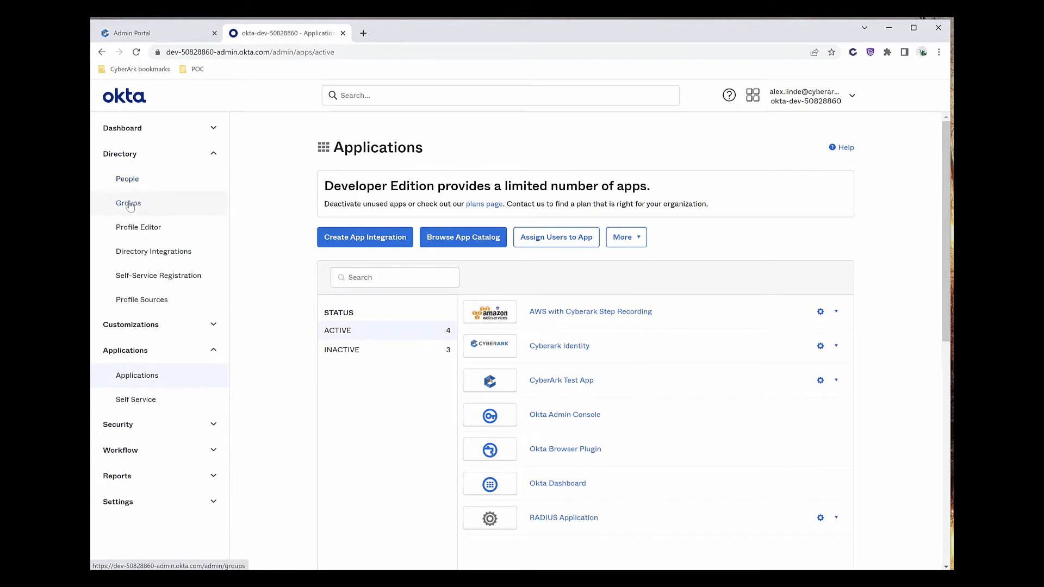
left_click(130, 205)
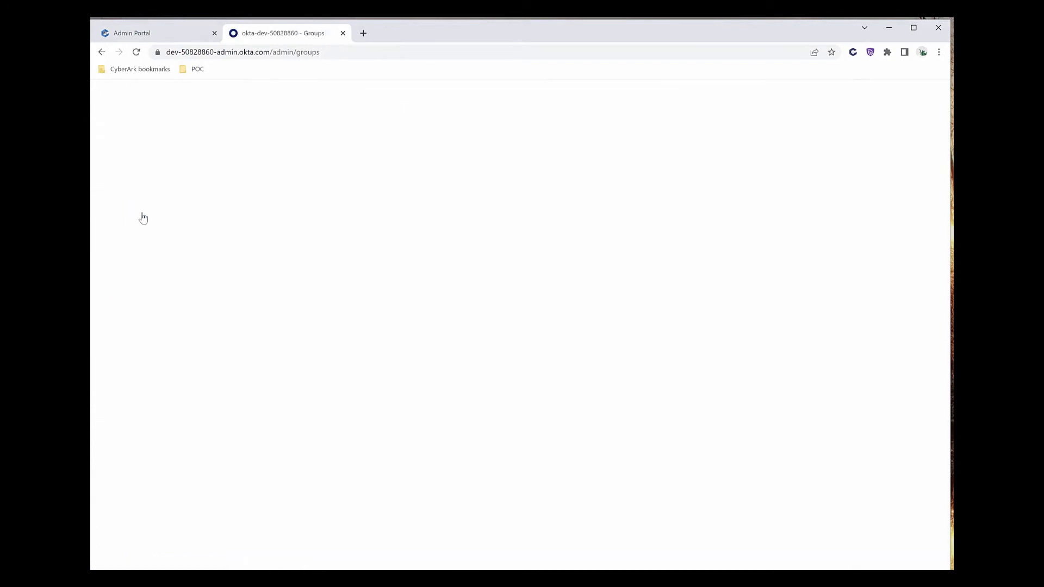
left_click(373, 230)
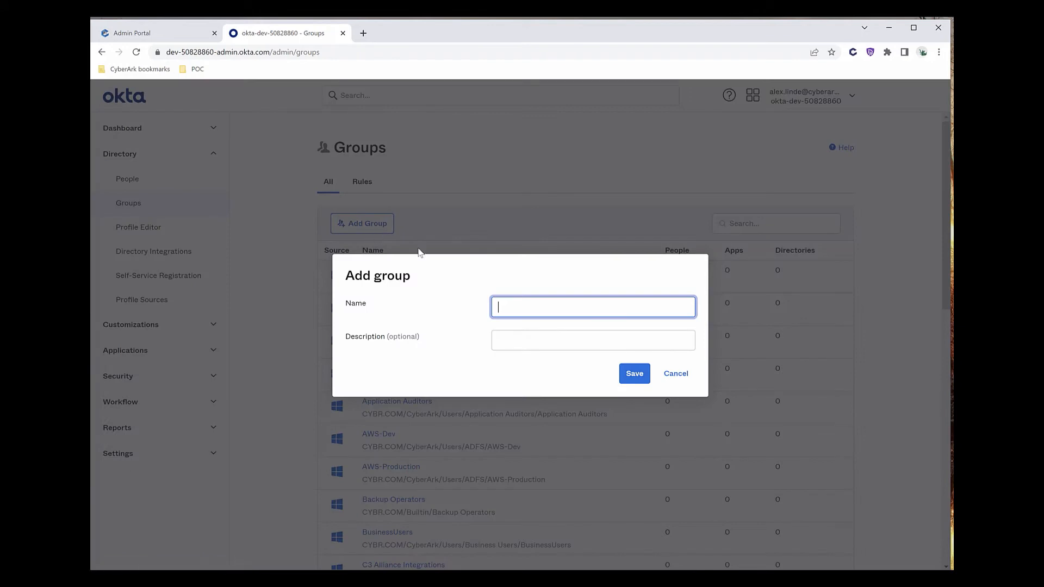
type("OktaUsers")
left_click(625, 381)
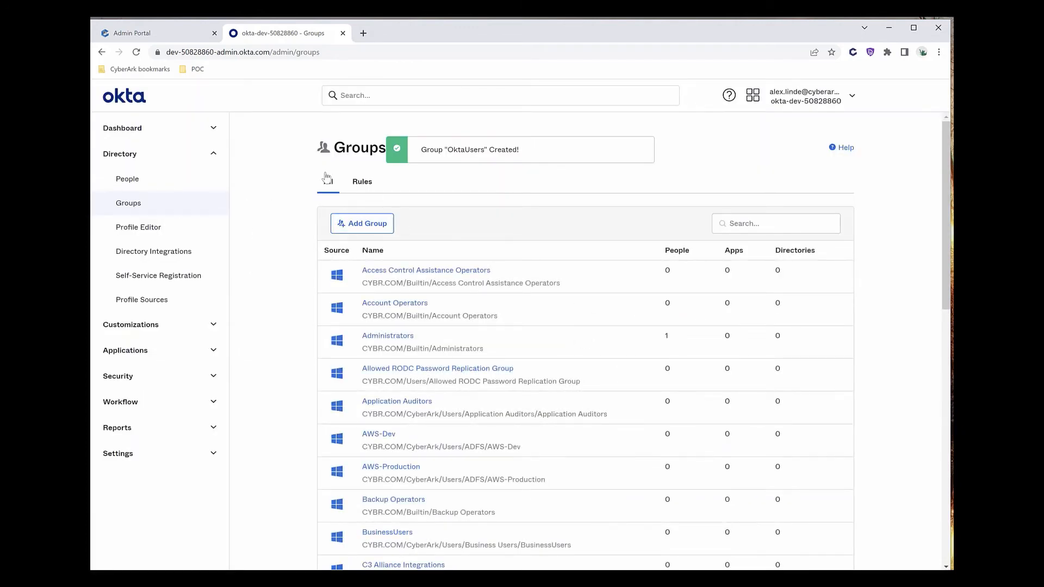
Start a new person in Okta People with the test user's first name, last name and username.
left_click(140, 182)
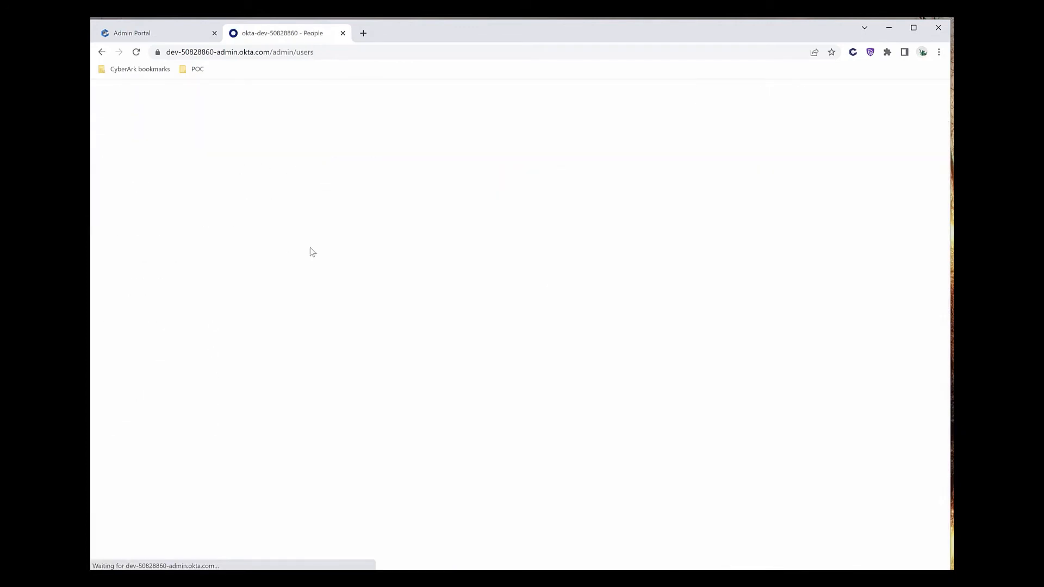
left_click(371, 182)
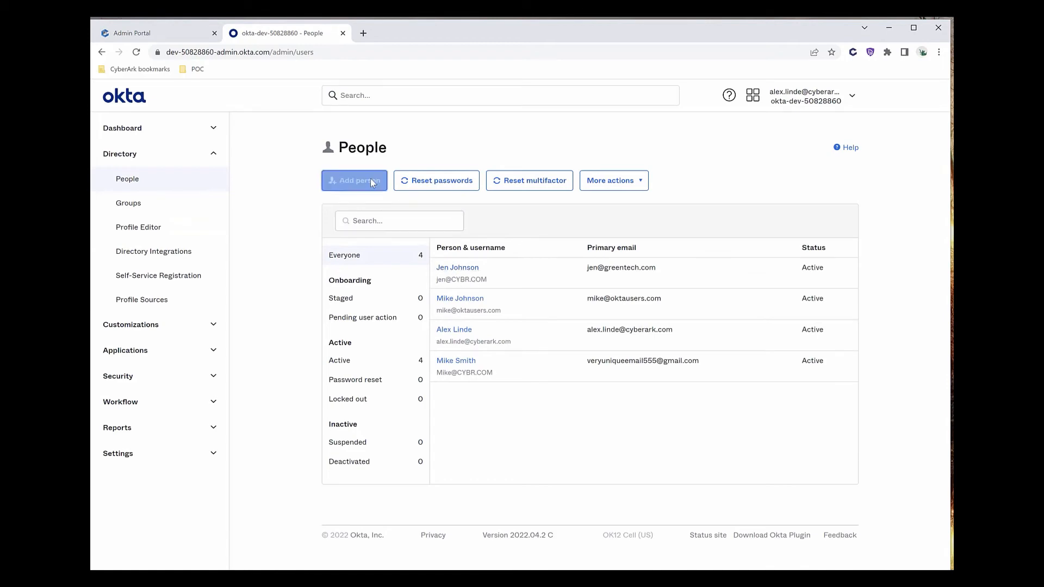
left_click(514, 248)
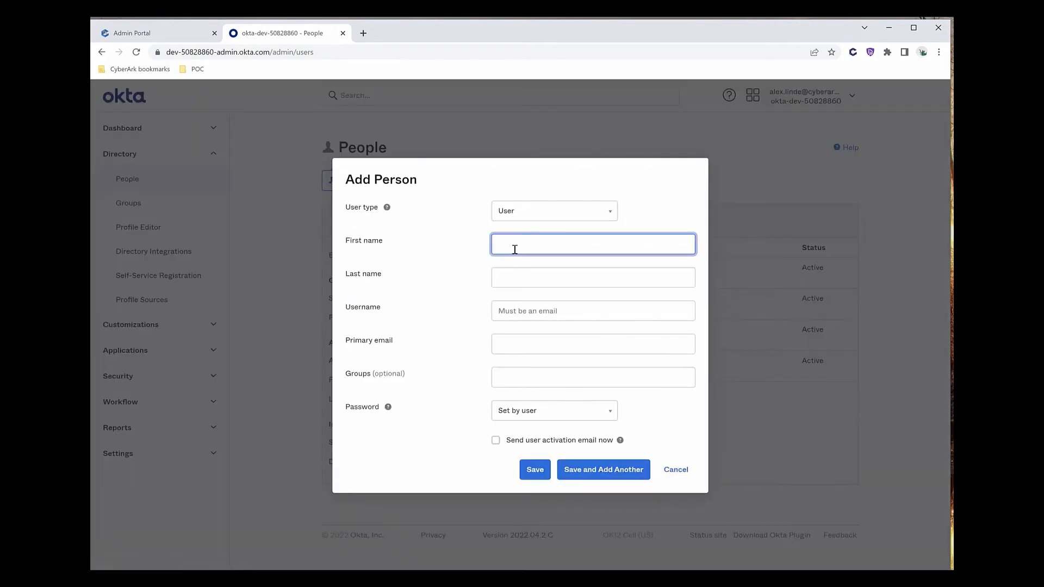
type("Jack")
key("Tab")
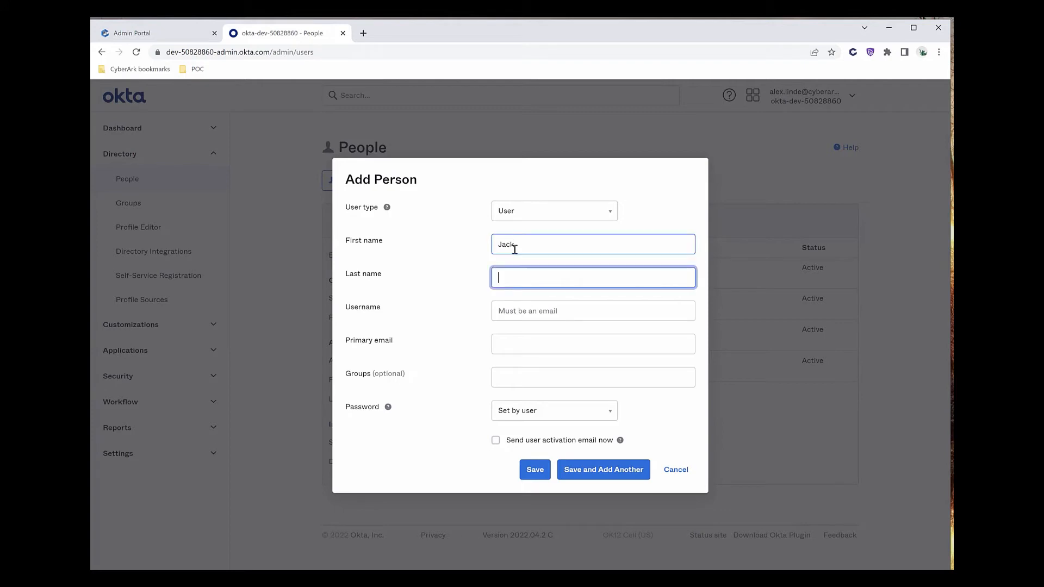
type("Doe")
key("Tab")
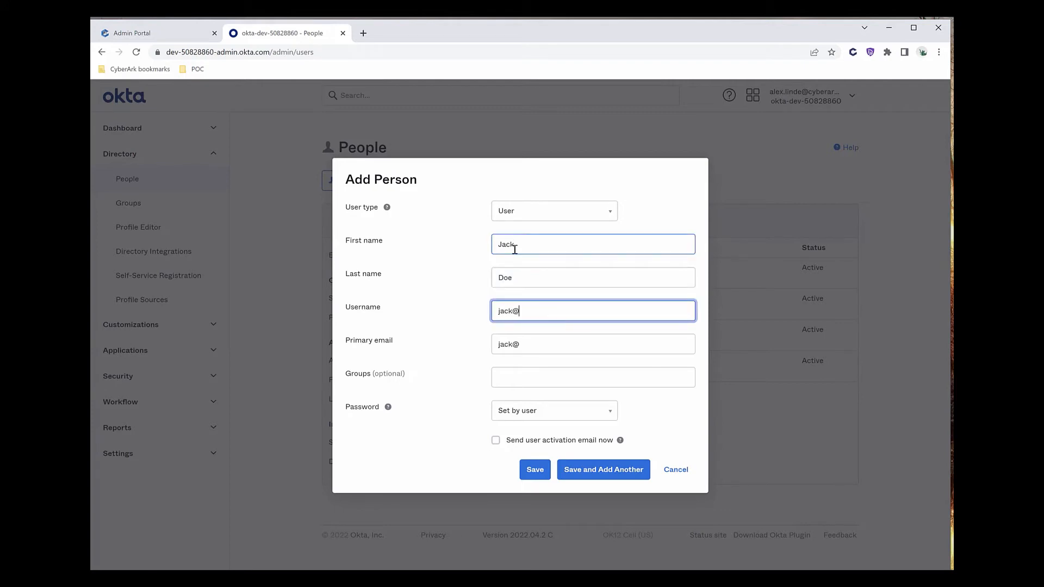
key("Tab")
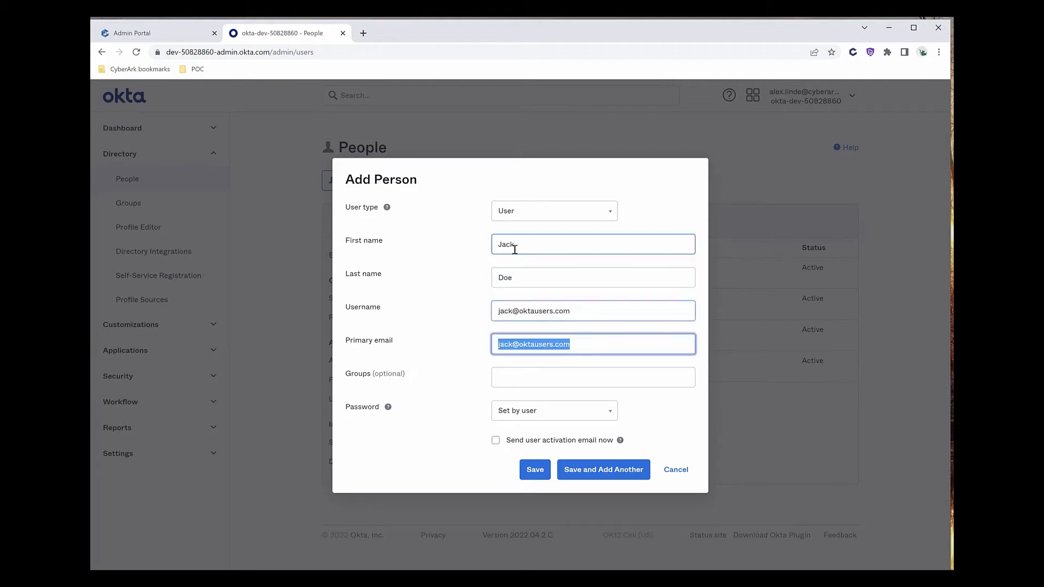
Assign the new person to the OktaUsers group.
key("Tab")
type("Okta")
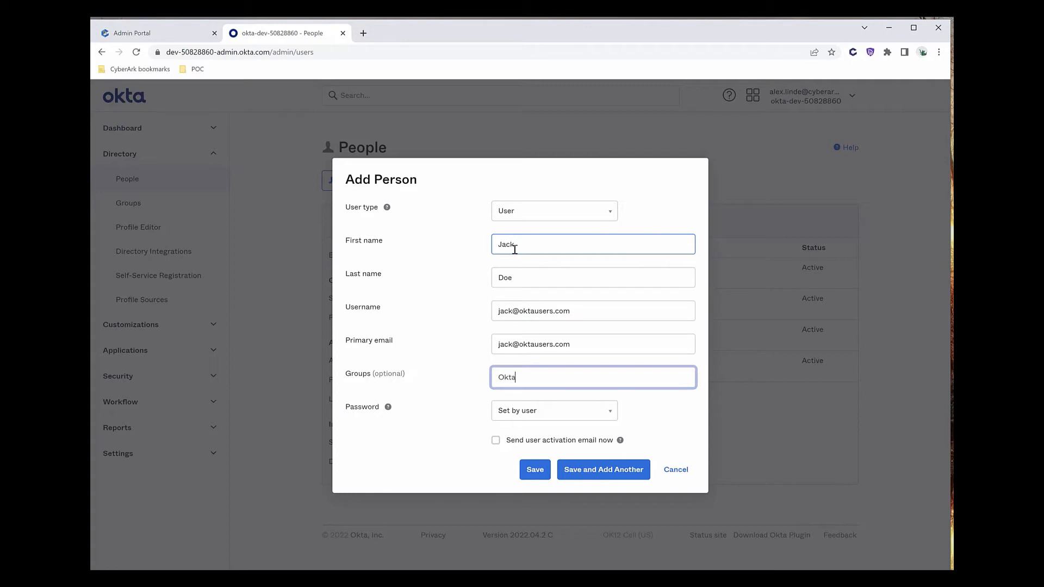
key("BackSpace")
key("BackSpace")
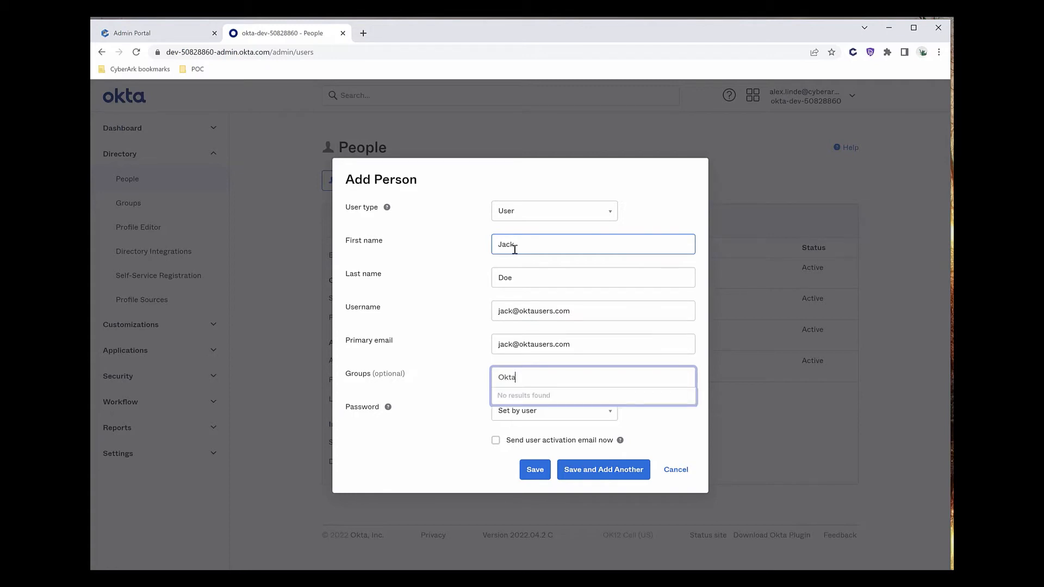
type("ers")
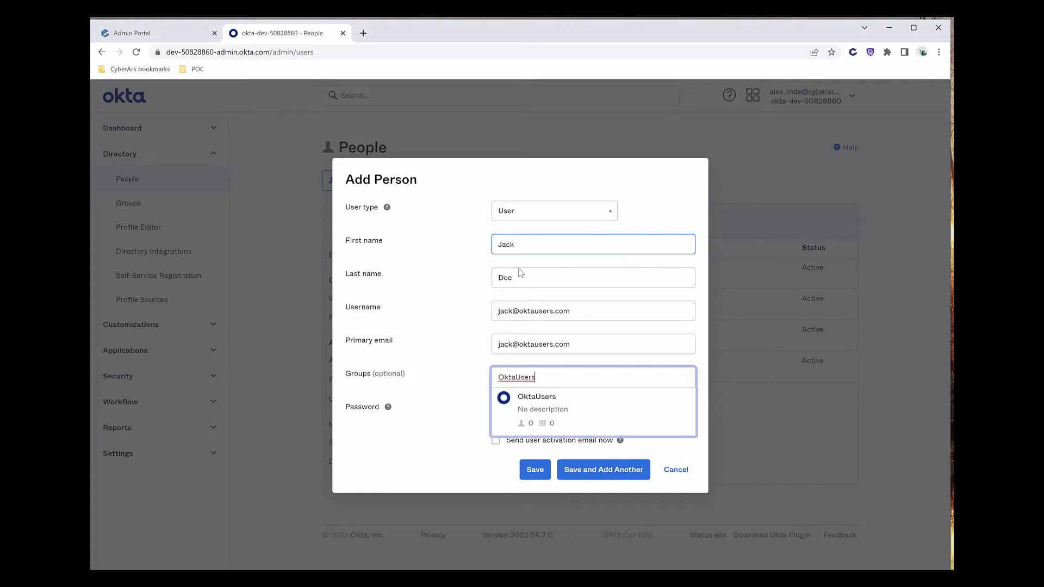
left_click(541, 401)
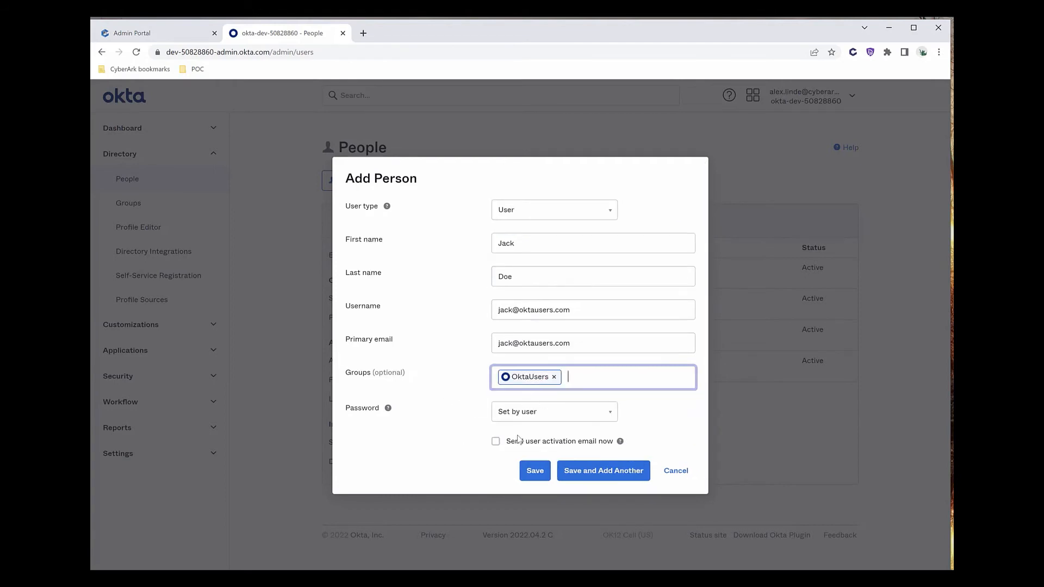
Set an admin-set password with no forced change at first login, save, and dismiss browser popups.
left_click(530, 418)
left_click(530, 455)
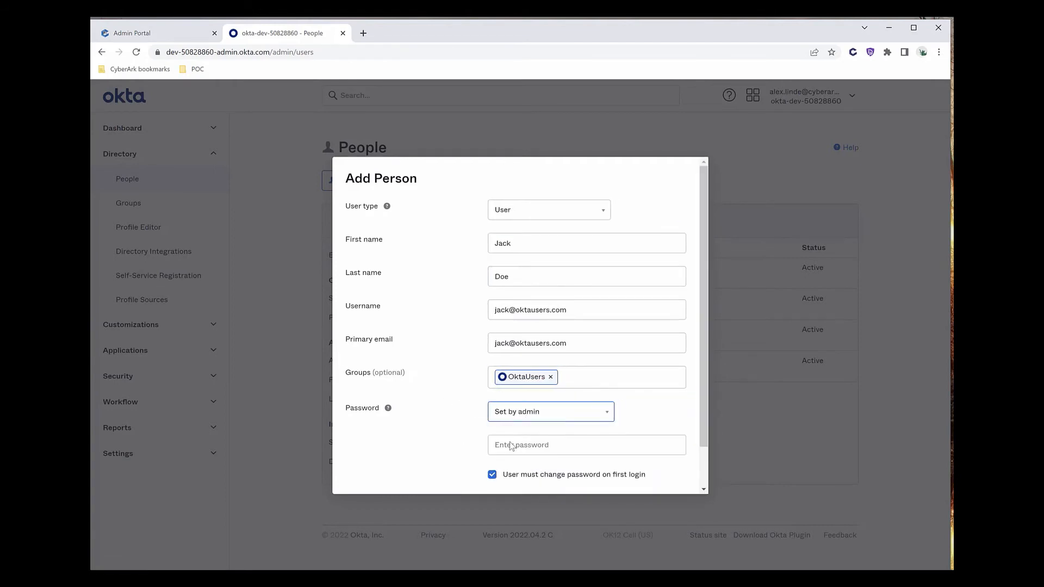
left_click(542, 421)
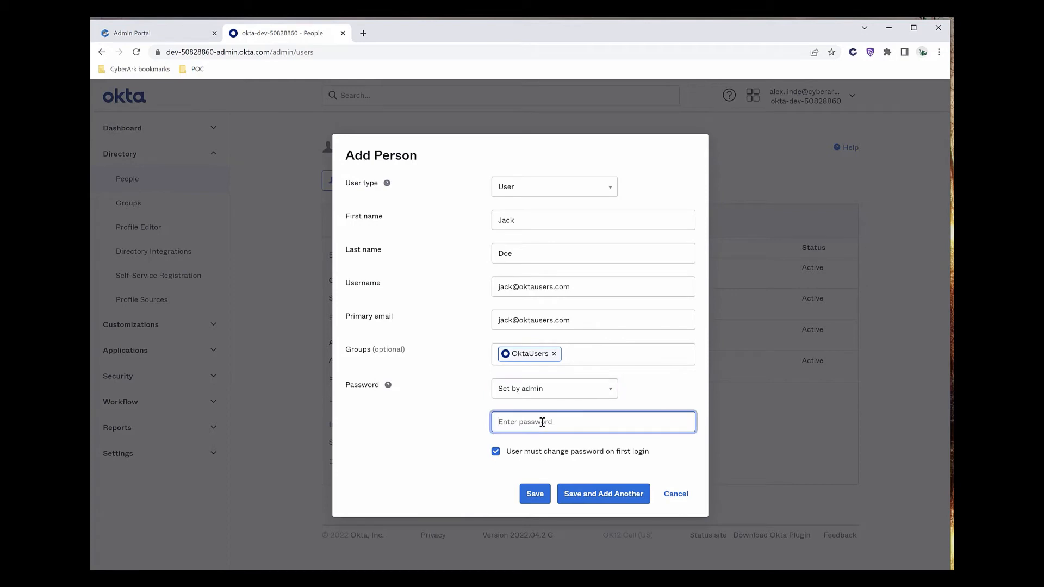
type("•••••••••")
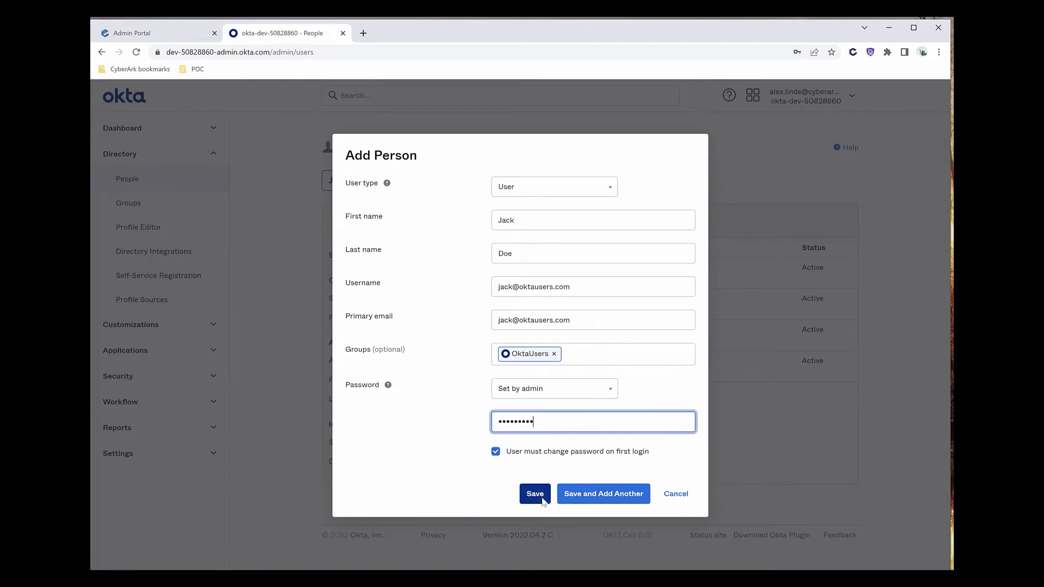
left_click(509, 459)
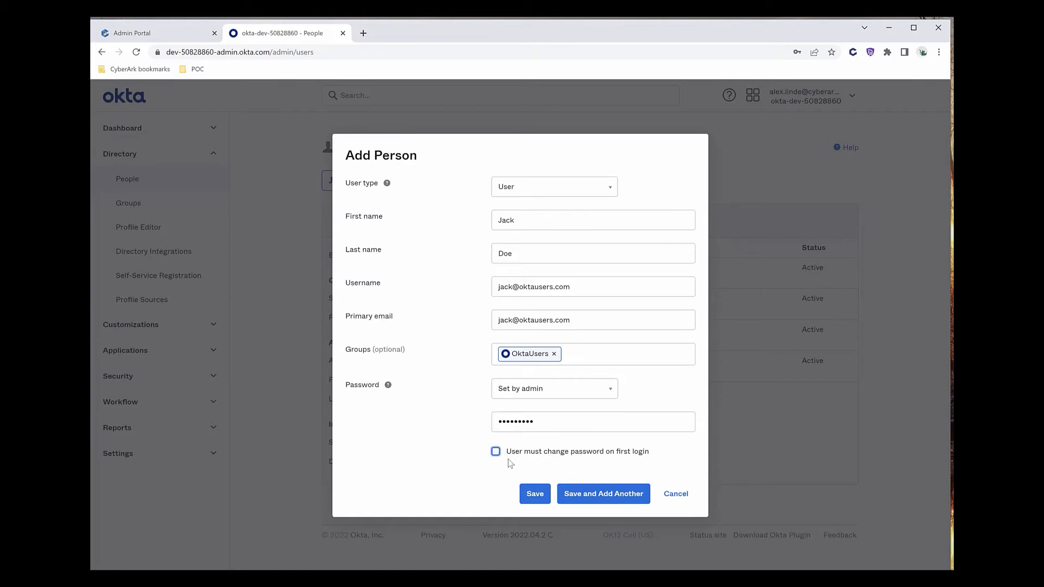
left_click(528, 496)
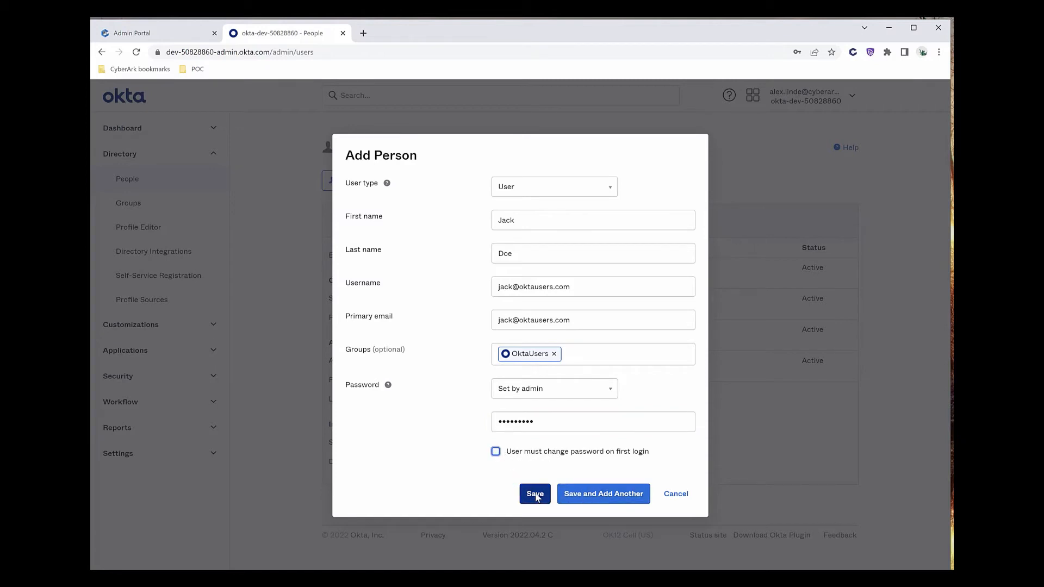
left_click(535, 494)
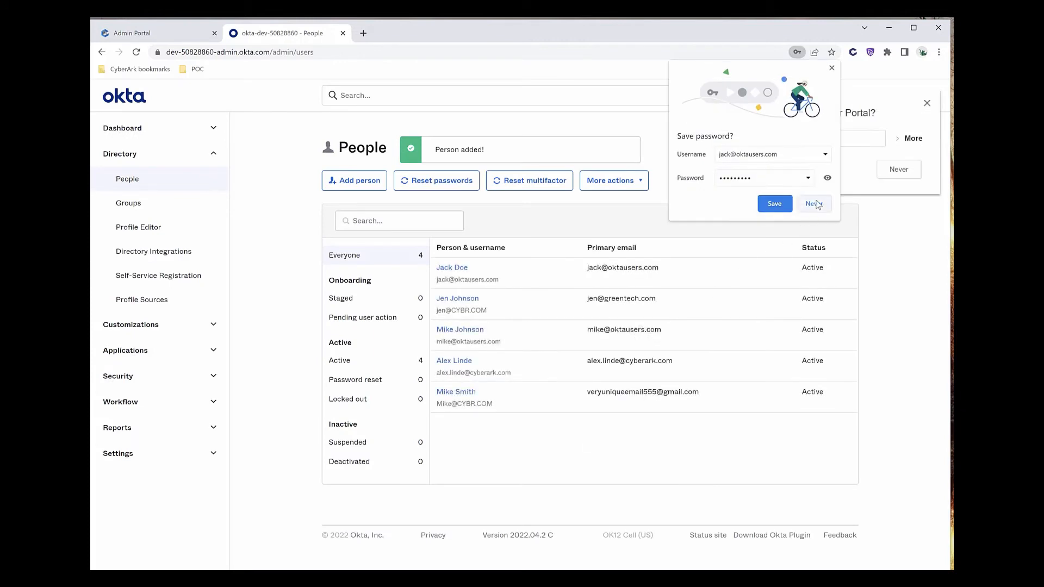
left_click(816, 204)
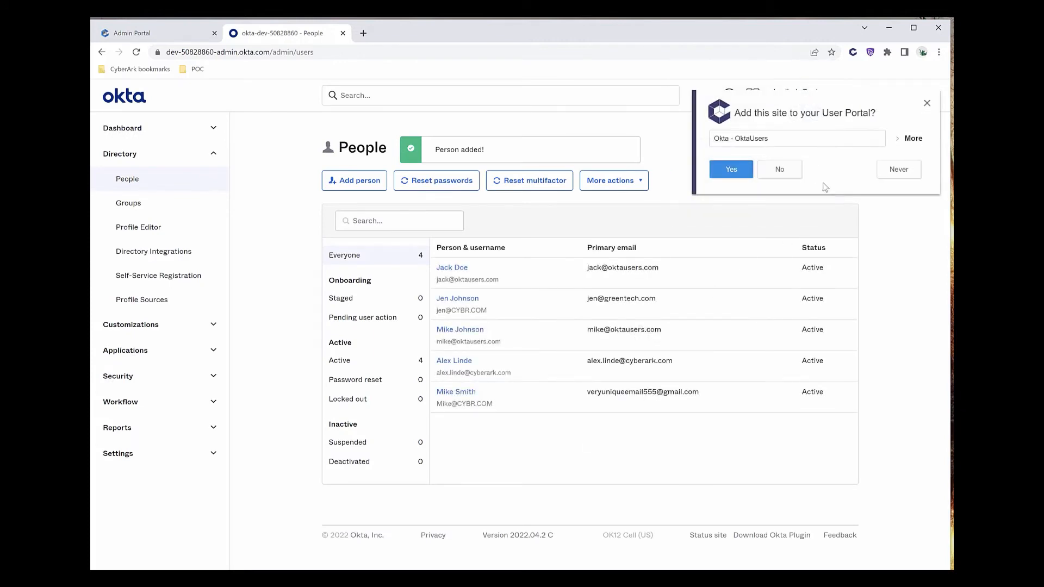
left_click(783, 170)
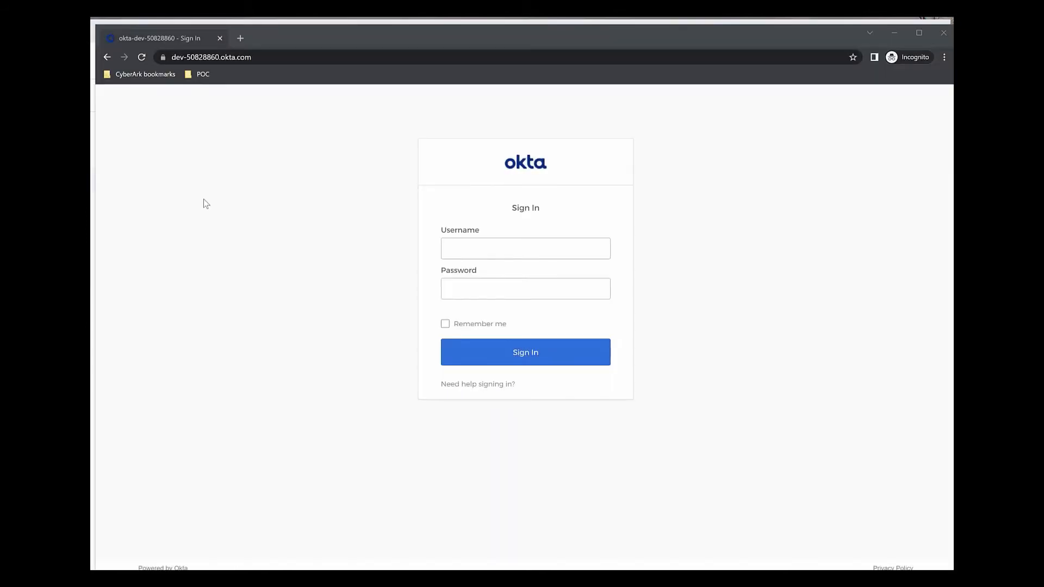
left_click(308, 40)
left_click_drag(307, 36, 304, 29)
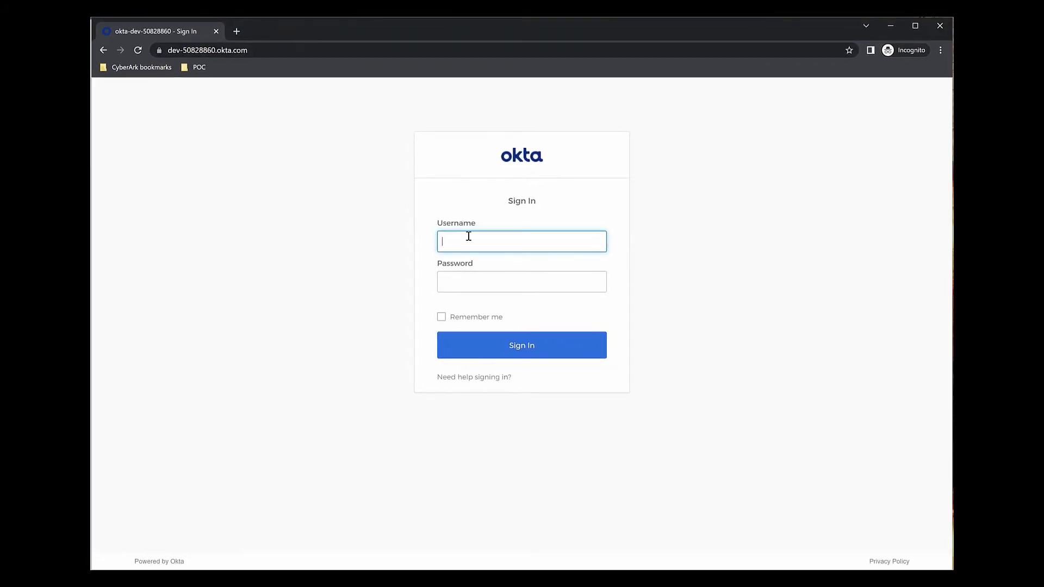
key("Tab")
type("•••••••••")
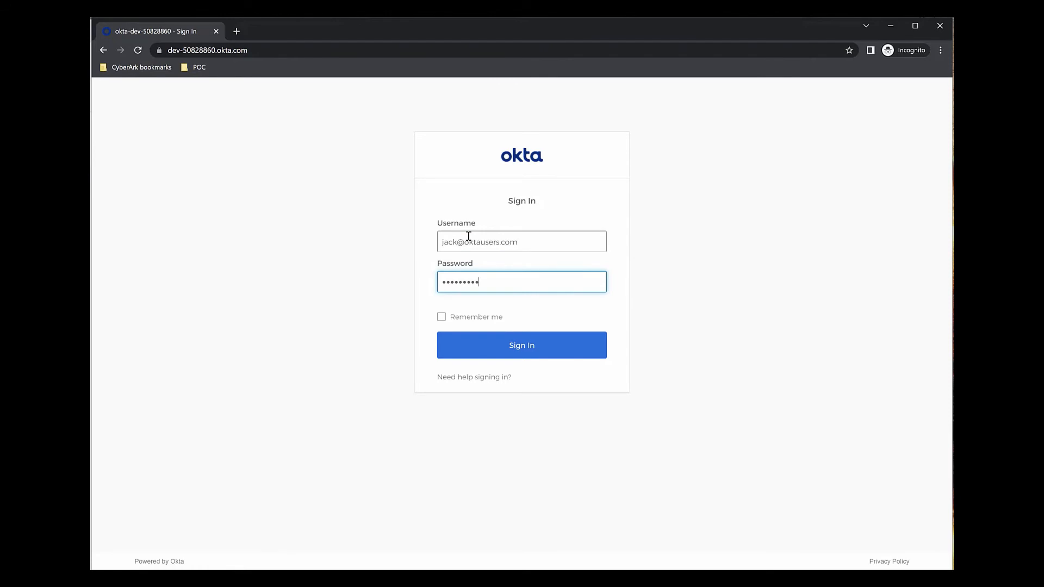
key("Return")
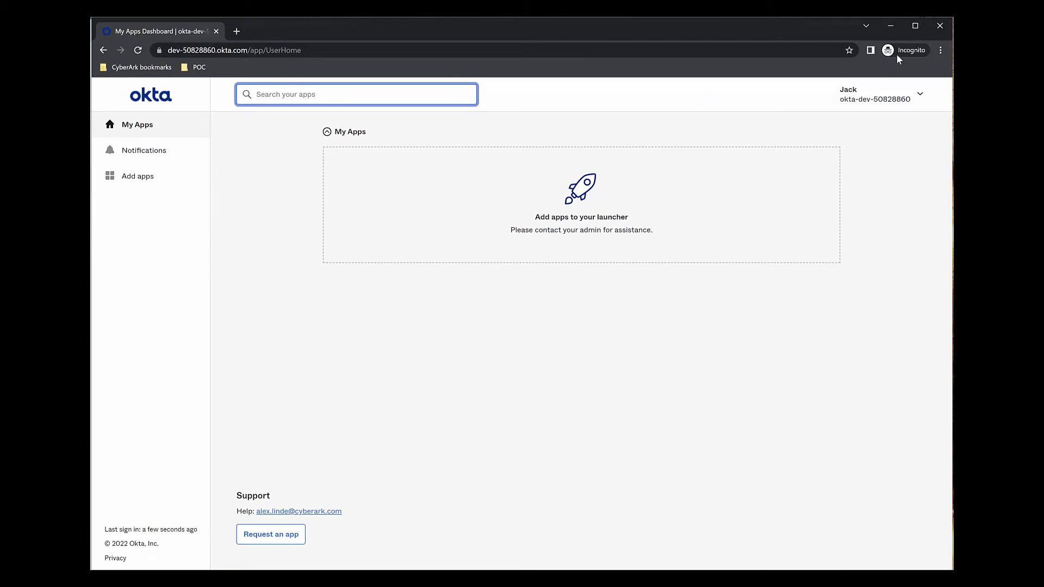
left_click(940, 26)
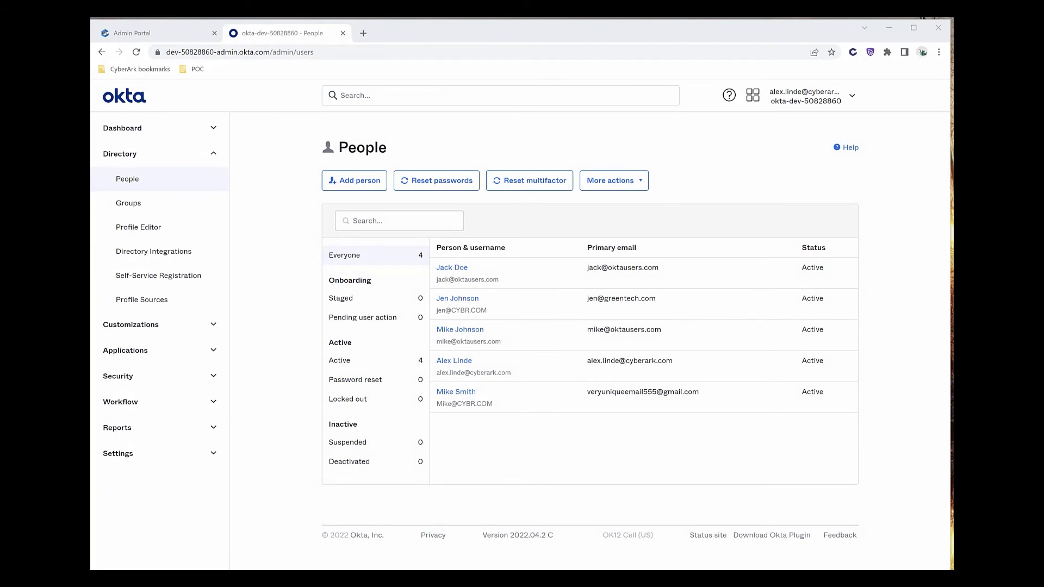
Assign the OktaUsers group to the Cyberark Identity app under Applications, then open the app.
left_click(160, 354)
left_click(157, 380)
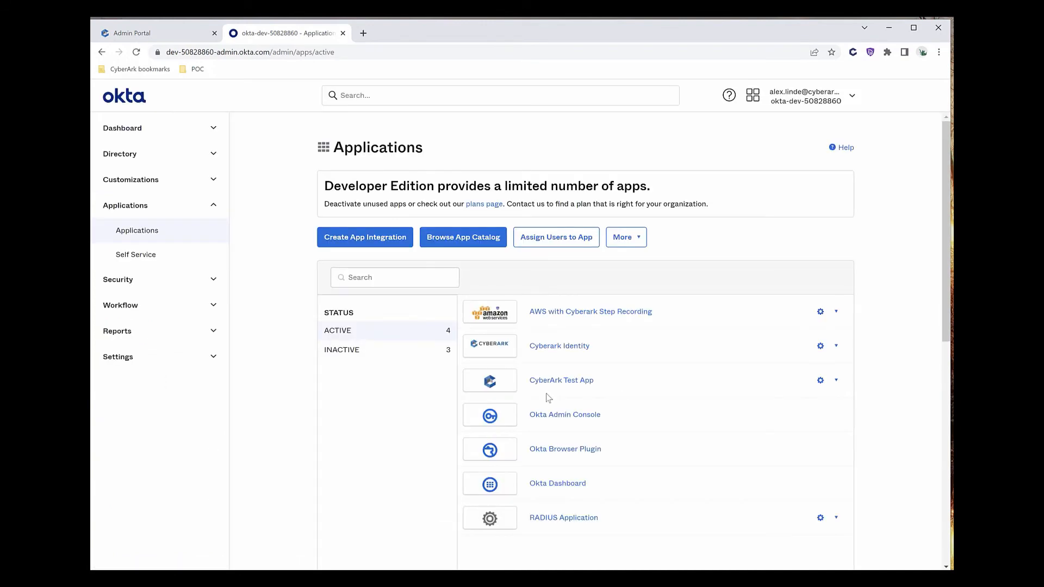
left_click(821, 346)
left_click(805, 387)
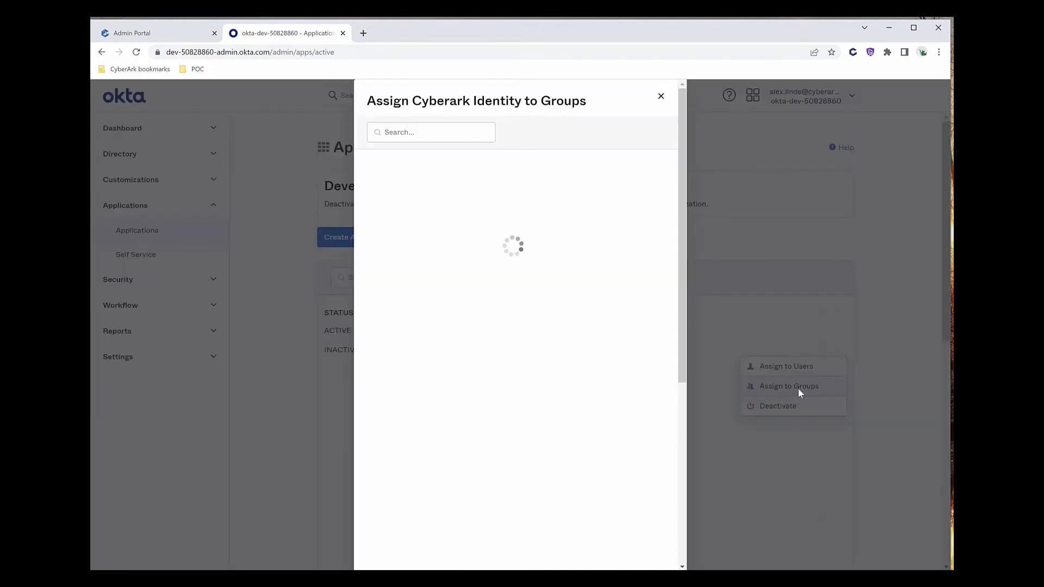
left_click(433, 134)
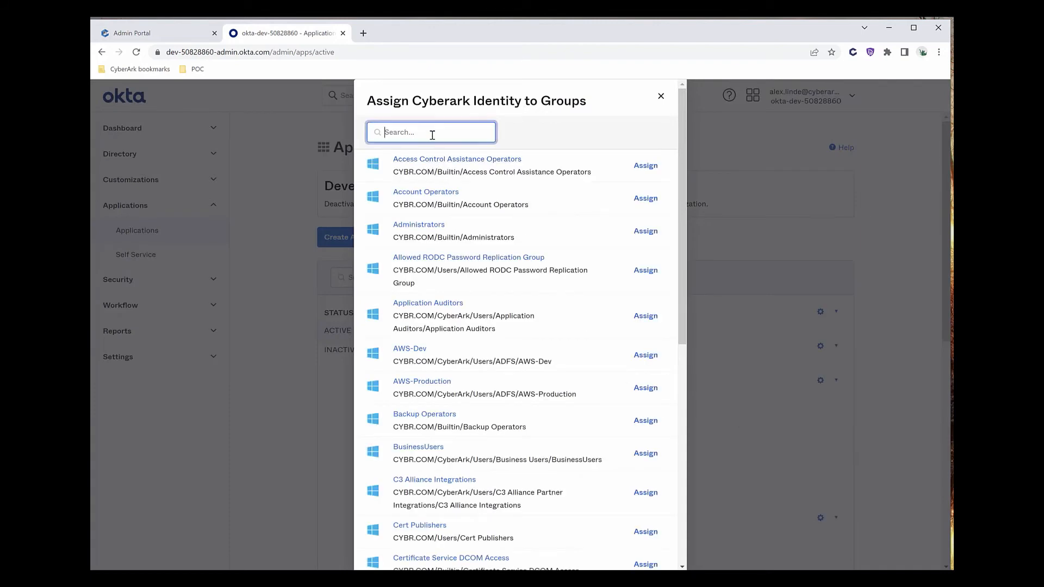
type("OktaUsers")
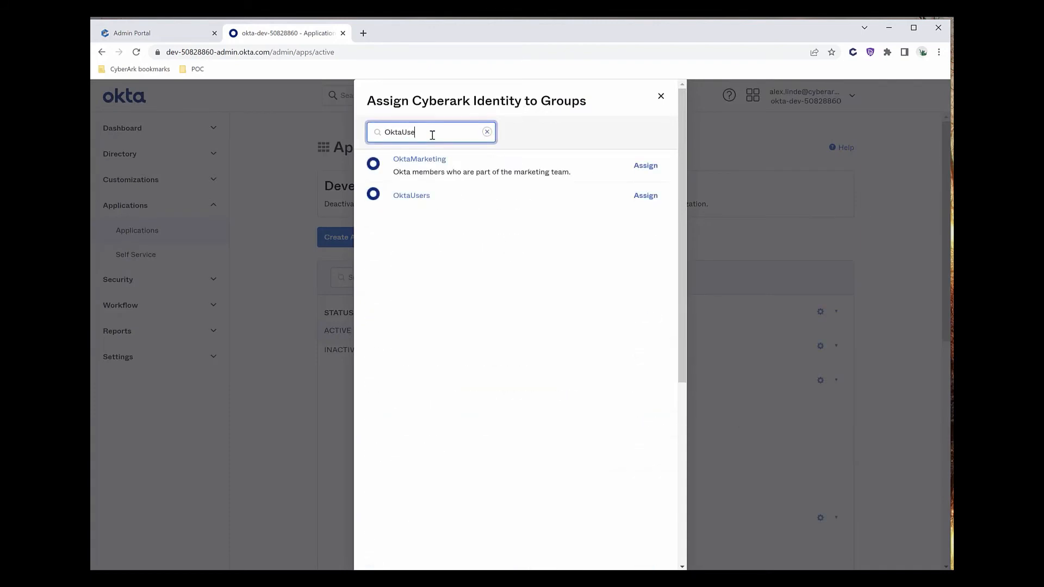
left_click(644, 166)
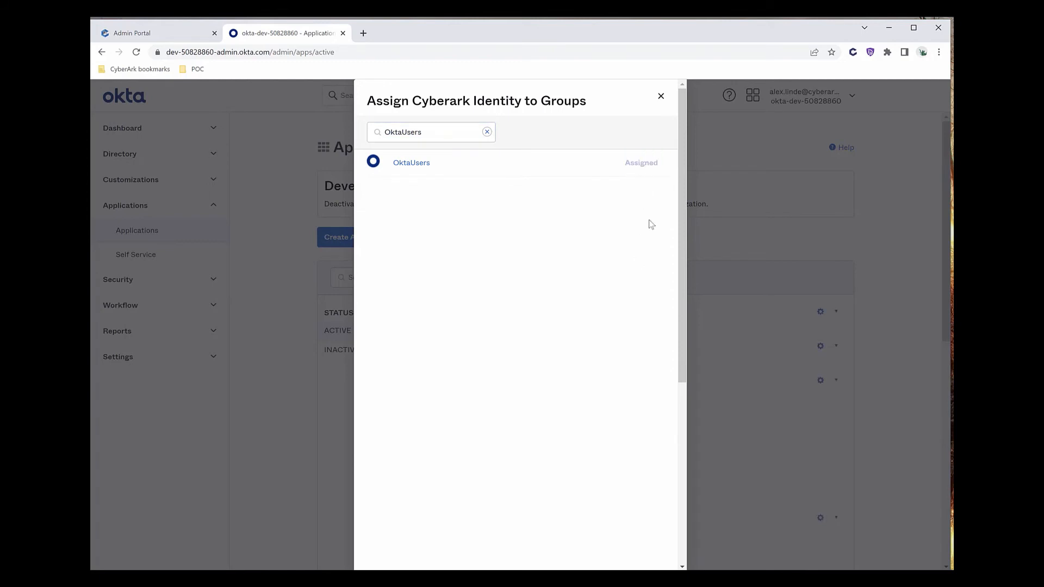
left_click(661, 97)
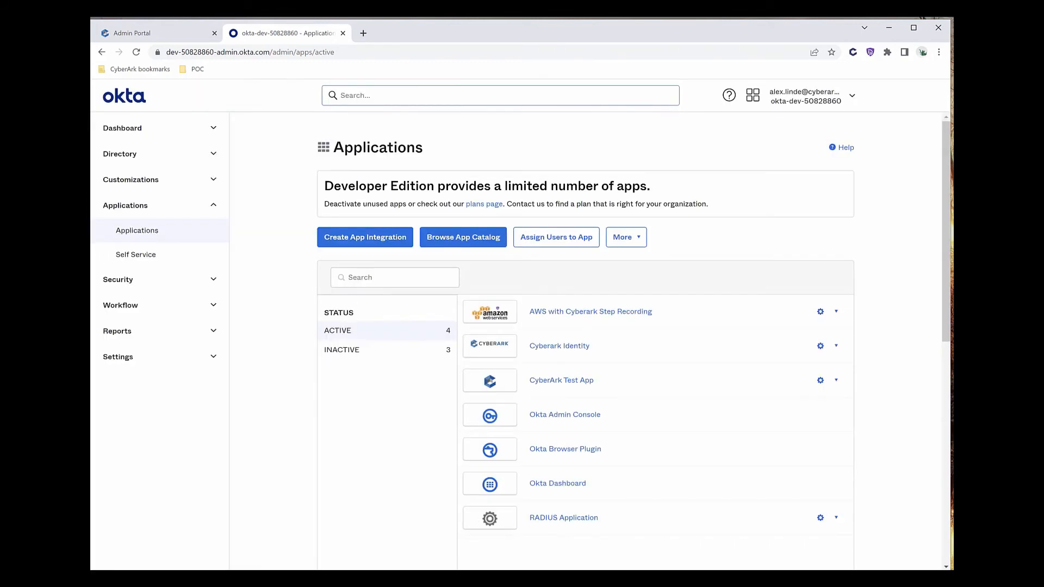
left_click(549, 345)
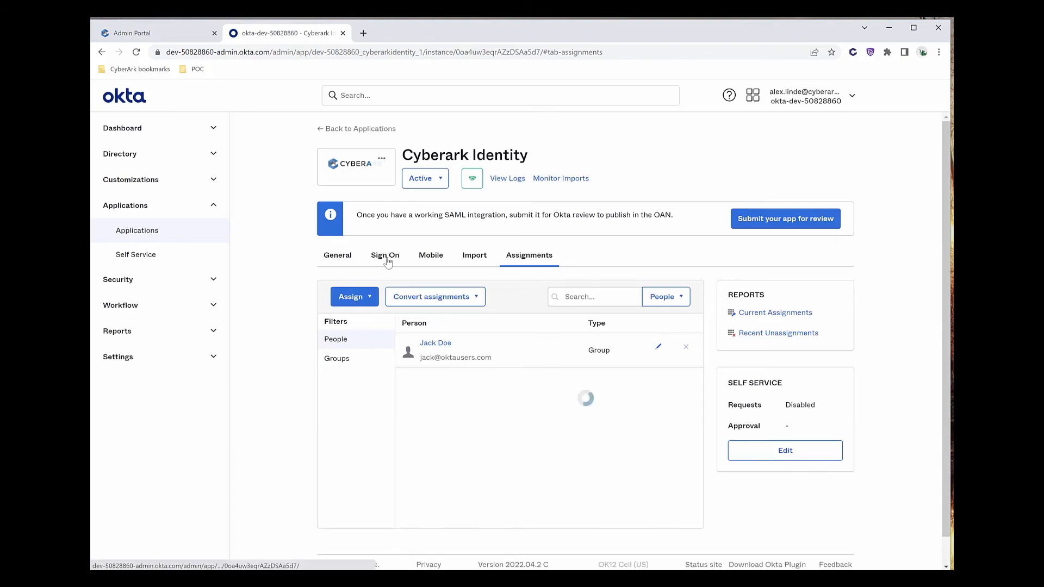
Copy the Identity Provider metadata link address from the app's Sign On tab.
left_click(386, 257)
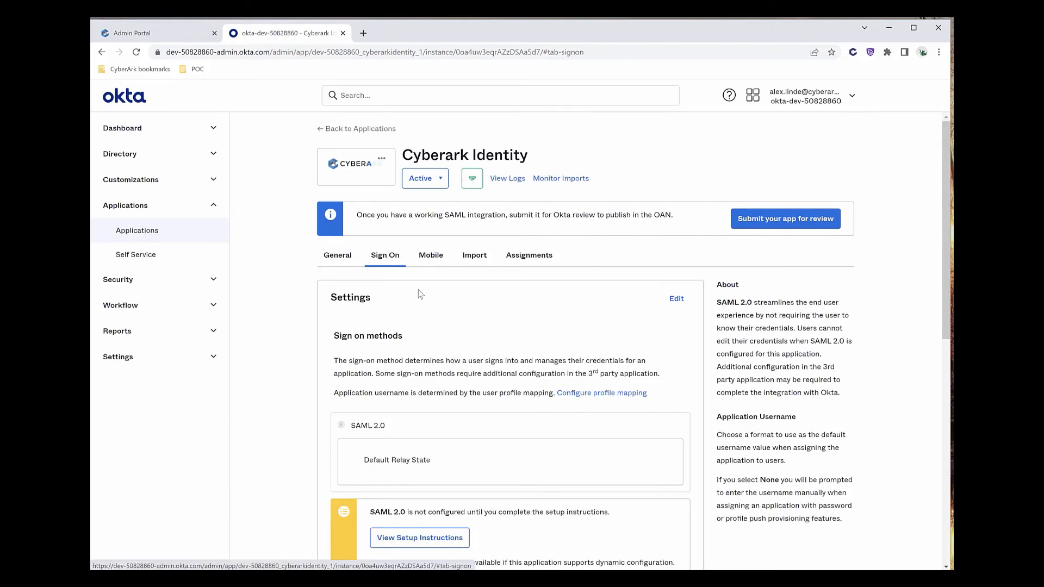
scroll(540, 395, "down", 5)
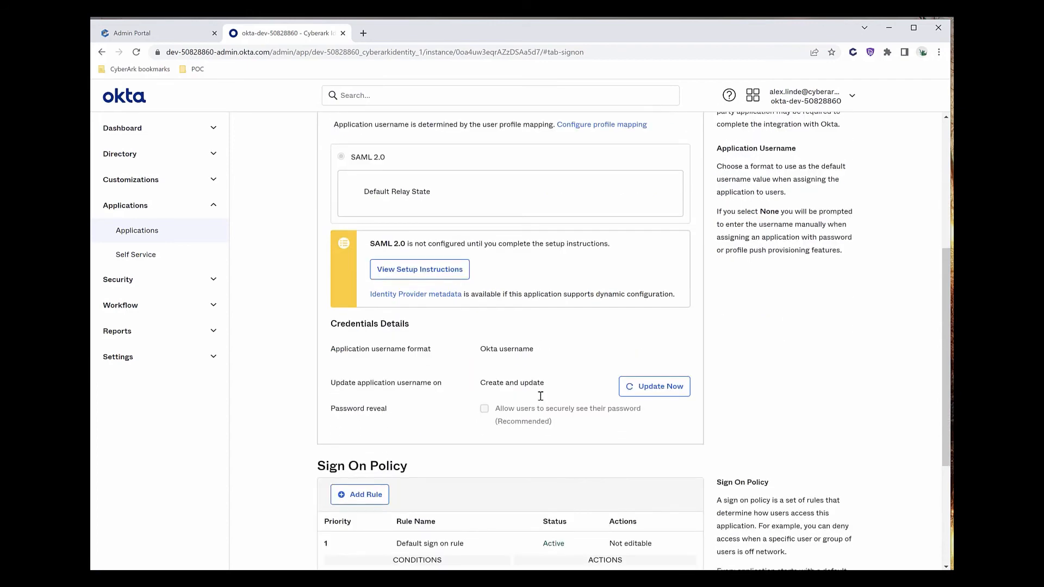
right_click(400, 298)
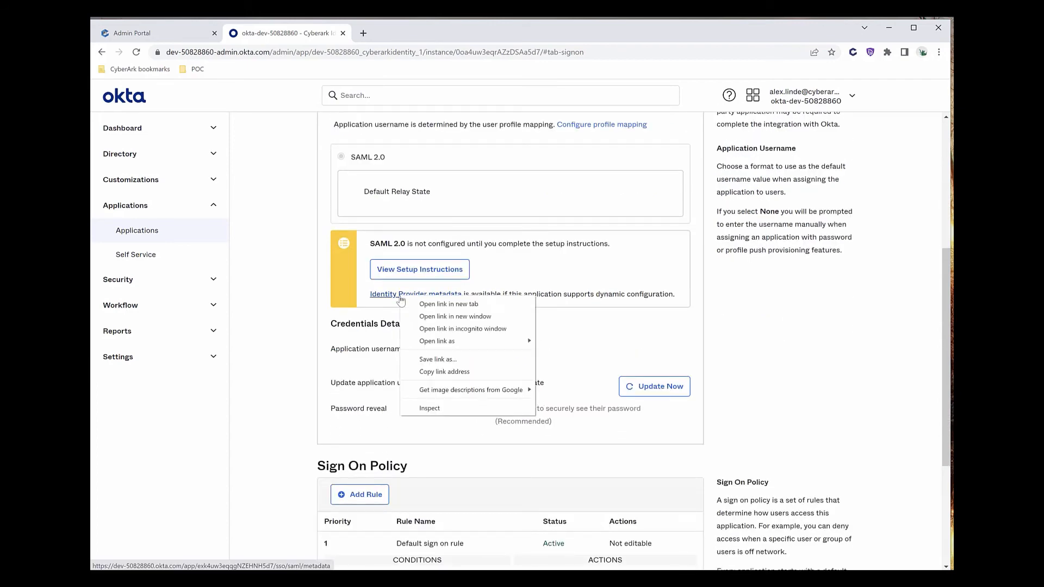
left_click(415, 373)
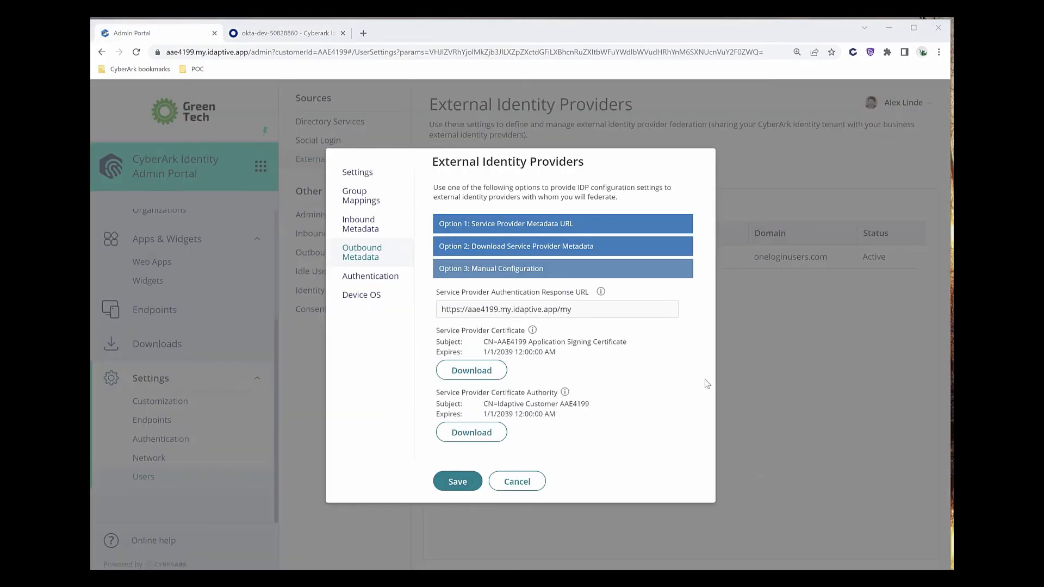
Paste the Okta metadata URL into Inbound Metadata's Option 1 configuration URL field.
left_click(370, 232)
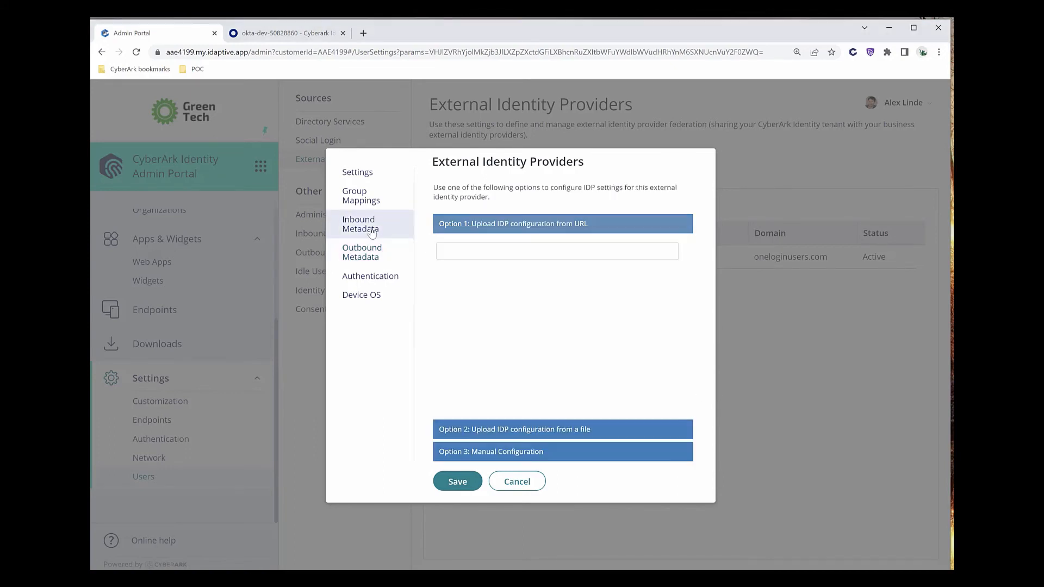
left_click(475, 250)
right_click(475, 250)
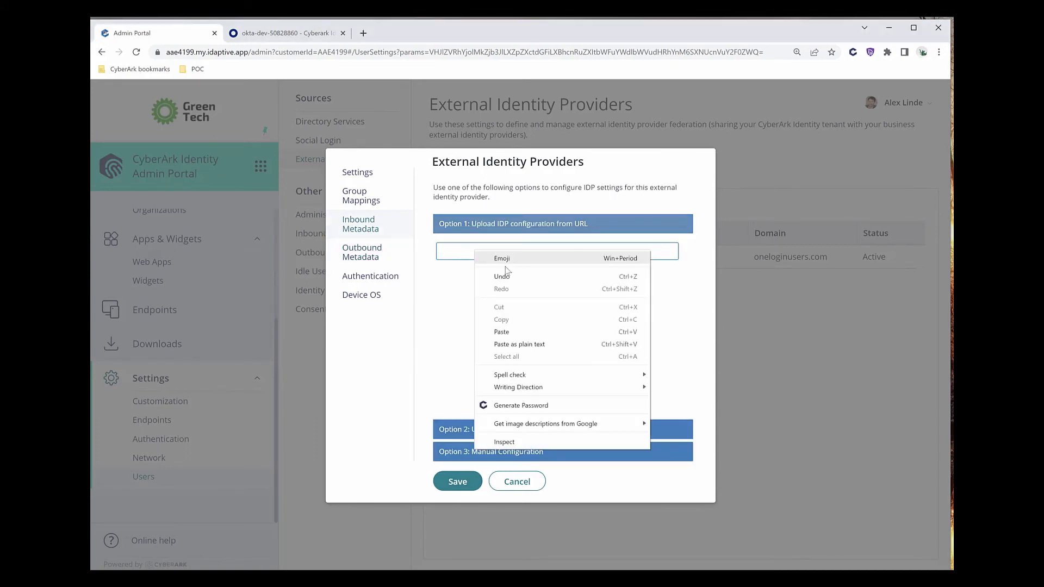
left_click(511, 333)
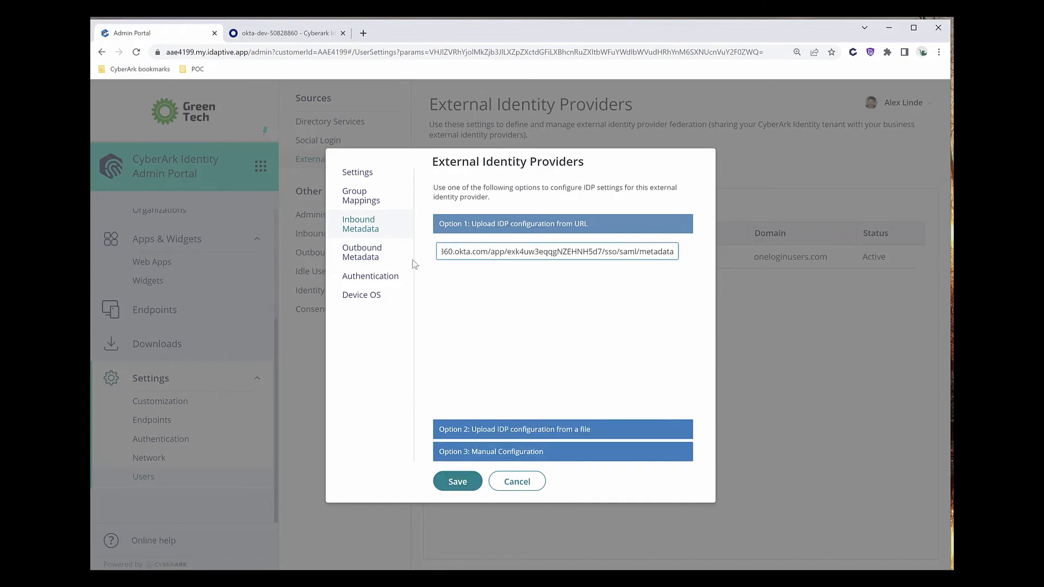
left_click(370, 277)
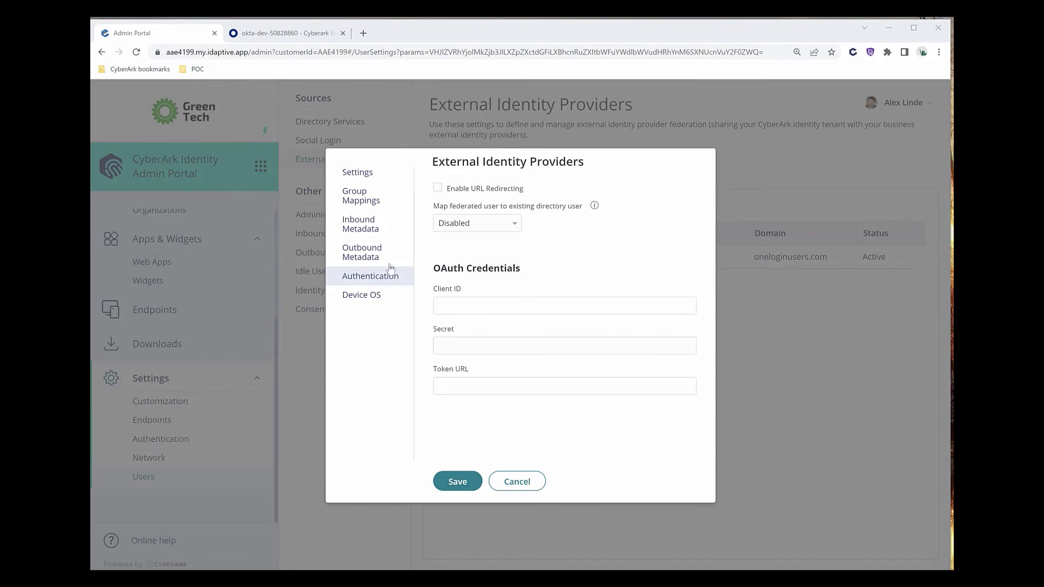
Enable URL Redirecting, set federated user mapping to Optional with AD: CYBR.COM preferred, and save.
left_click(437, 190)
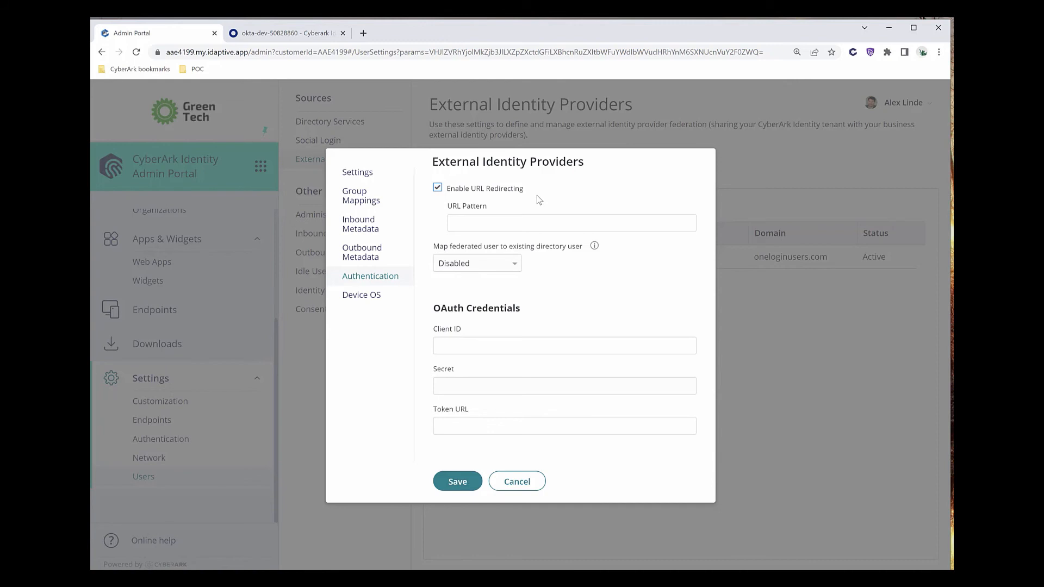
left_click(470, 266)
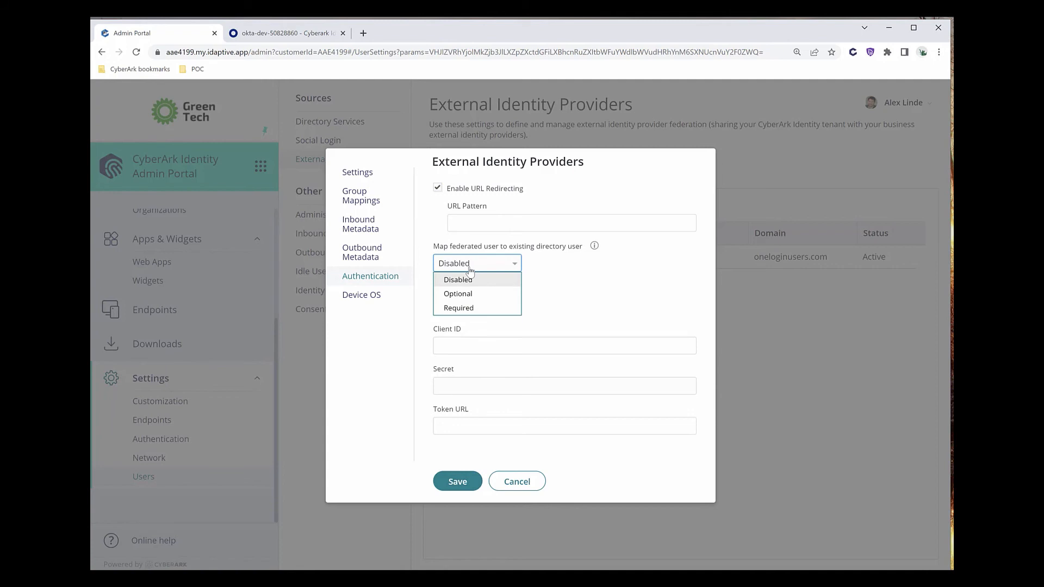
left_click(460, 294)
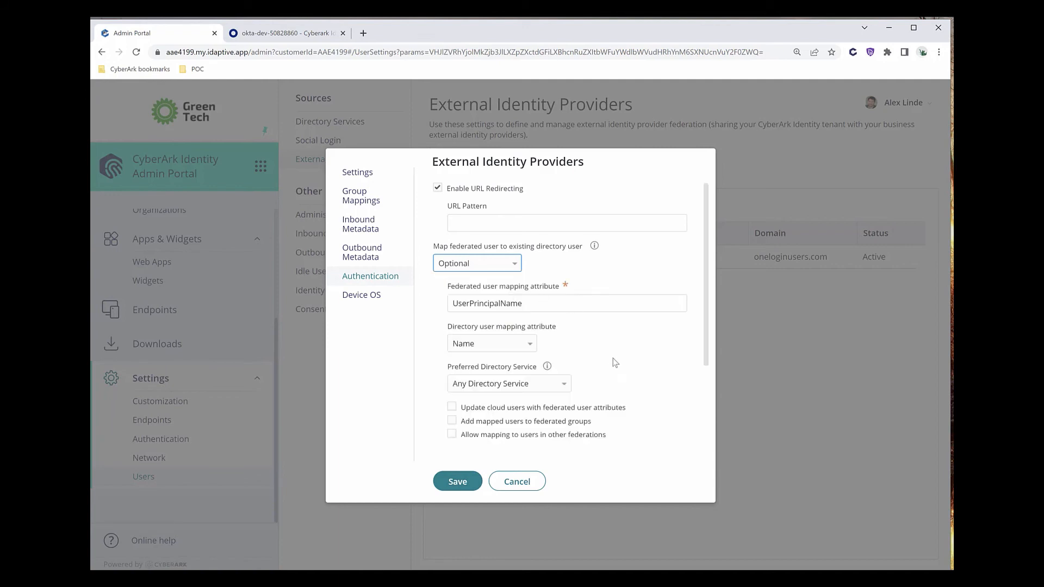
left_click(556, 388)
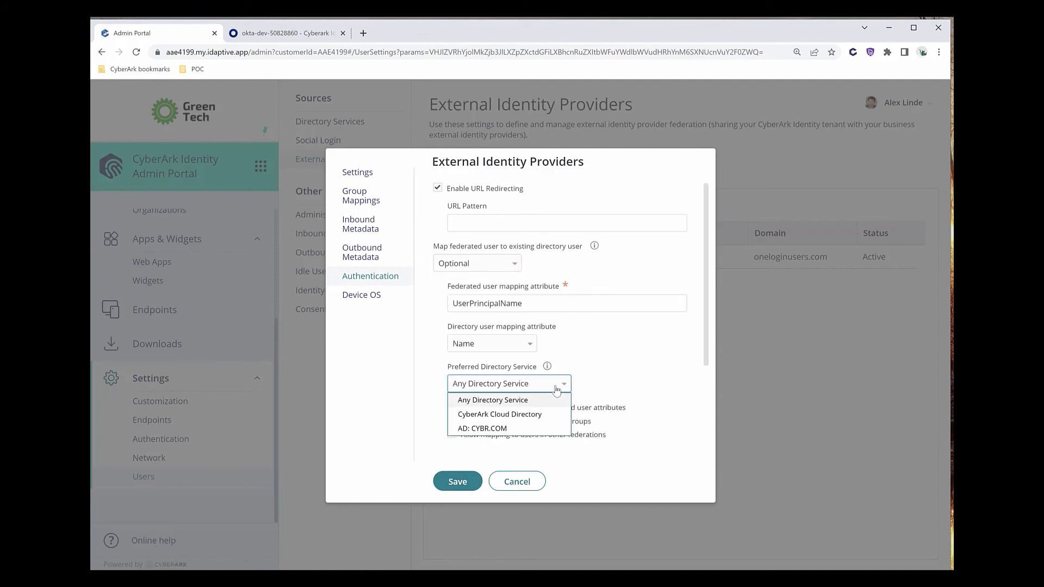
left_click(542, 430)
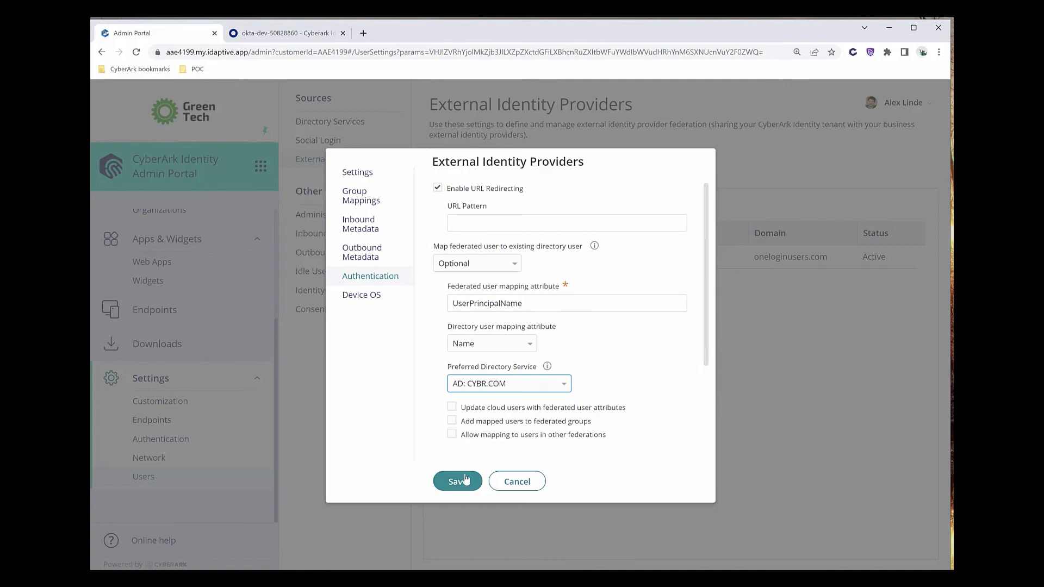
left_click(462, 481)
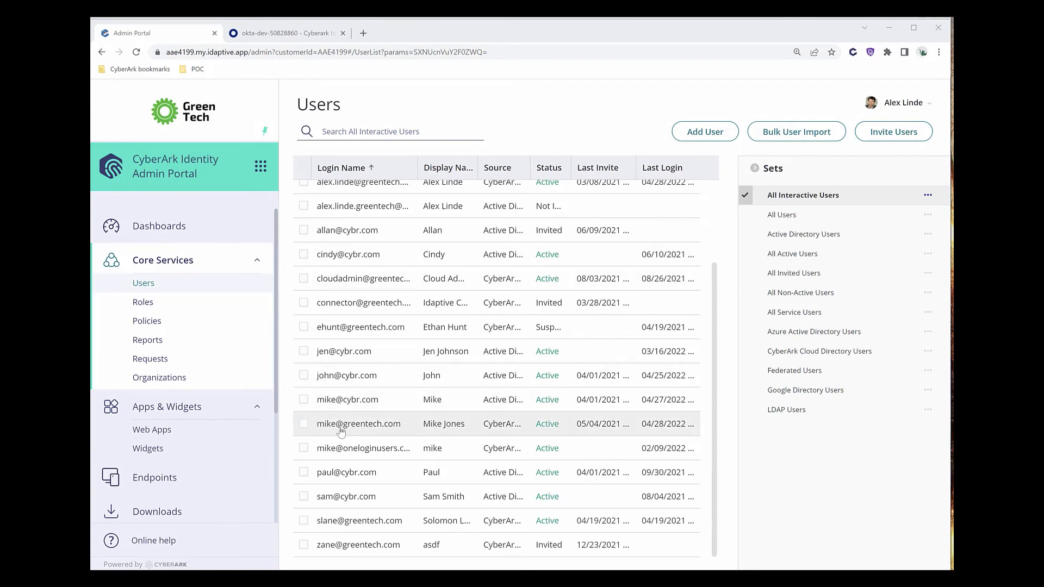
Scroll up and down through the Users table.
scroll(337, 427, "up", 2)
scroll(342, 434, "down", 2)
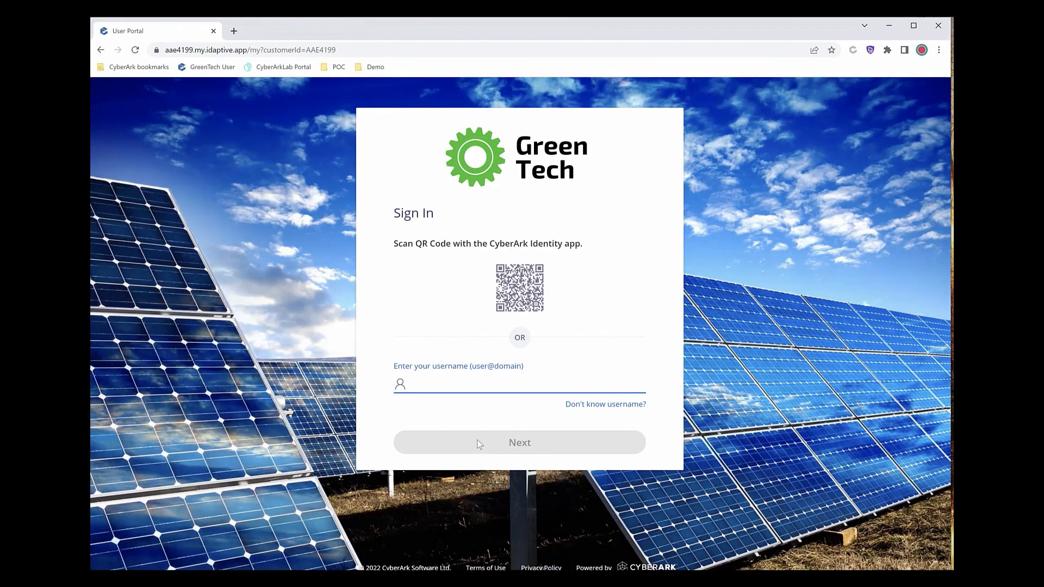
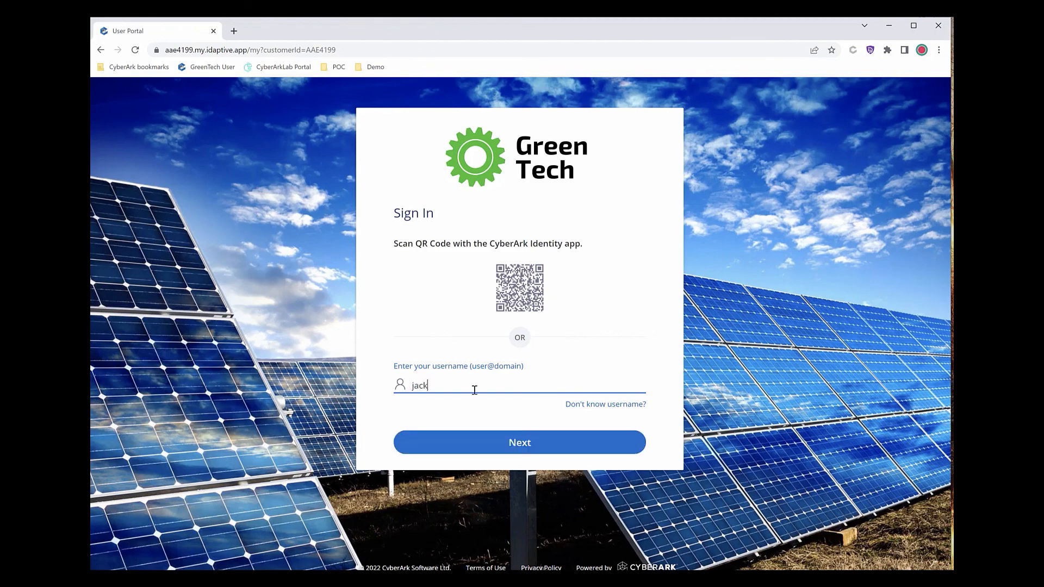
Sign in to the User Portal with the Okta test user's username and password via Okta, closing the Welcome guide.
key("Return")
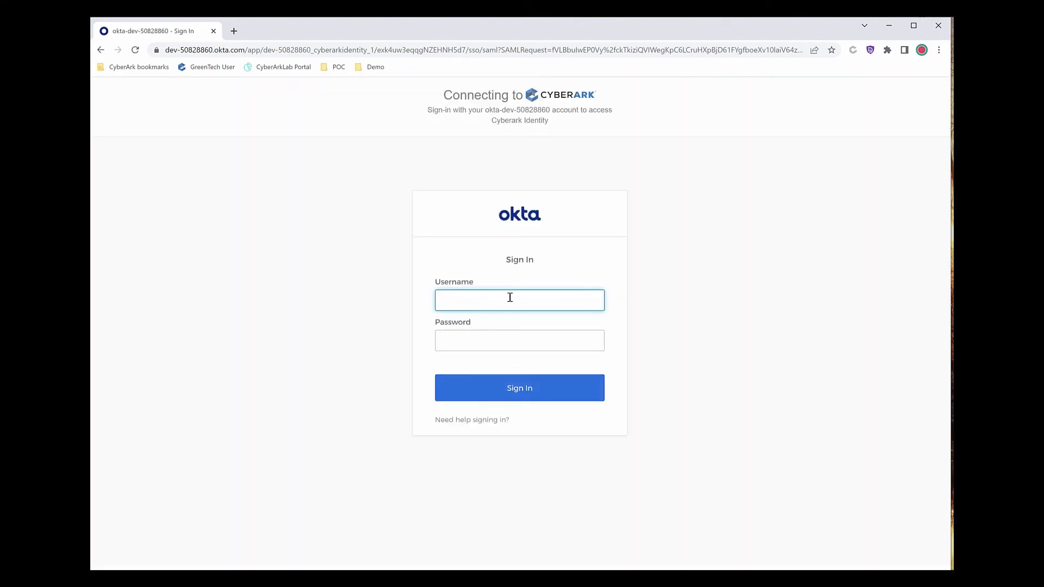
key("Tab")
type("•••••••••")
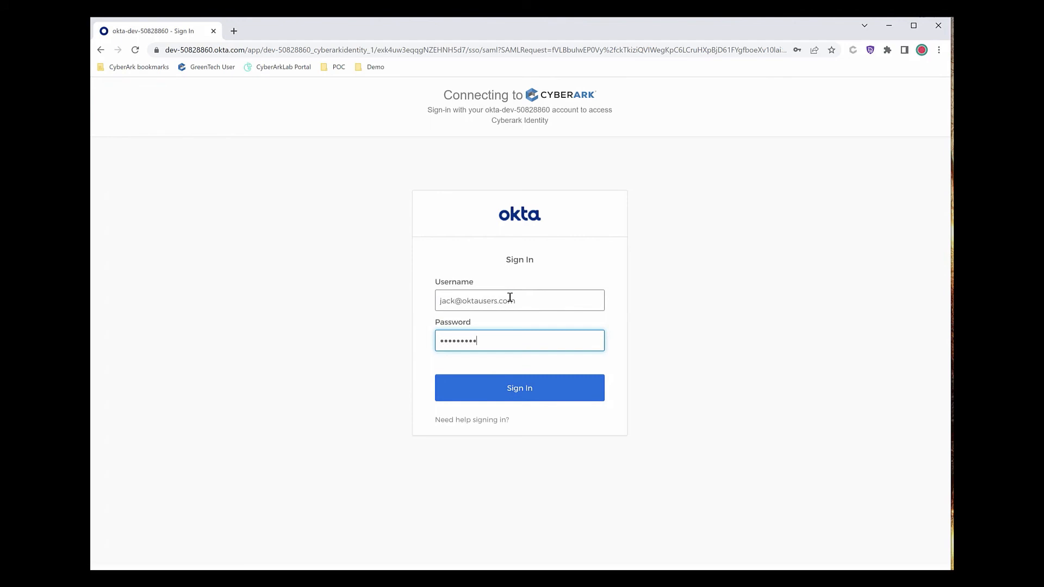
key("Return")
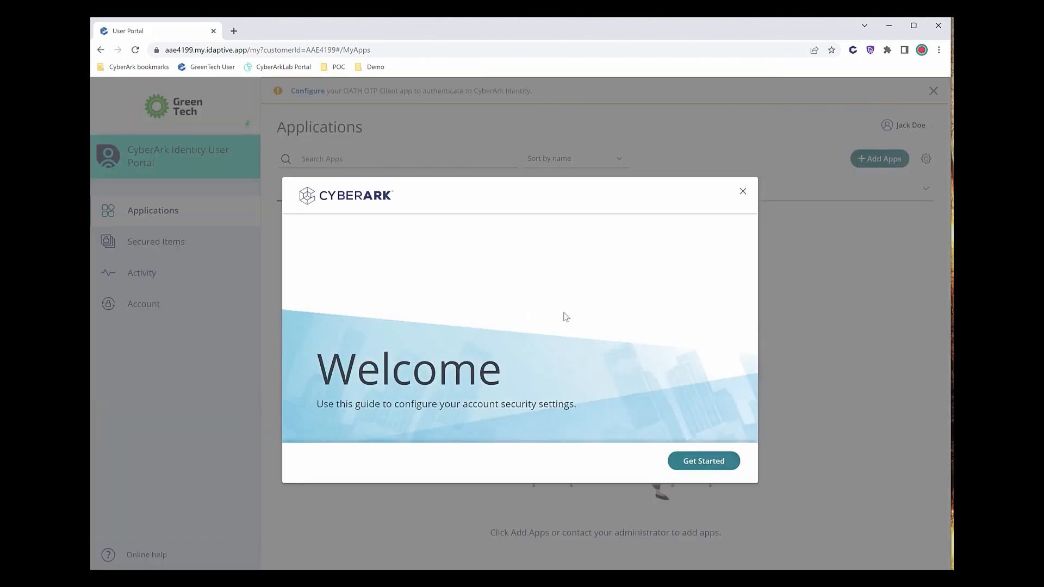
left_click(742, 193)
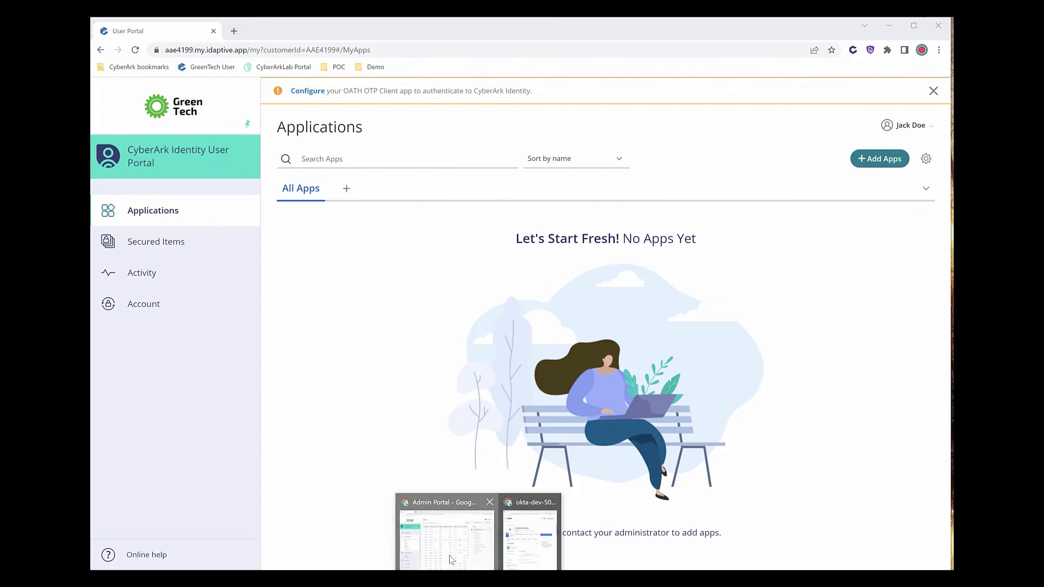
left_click(452, 544)
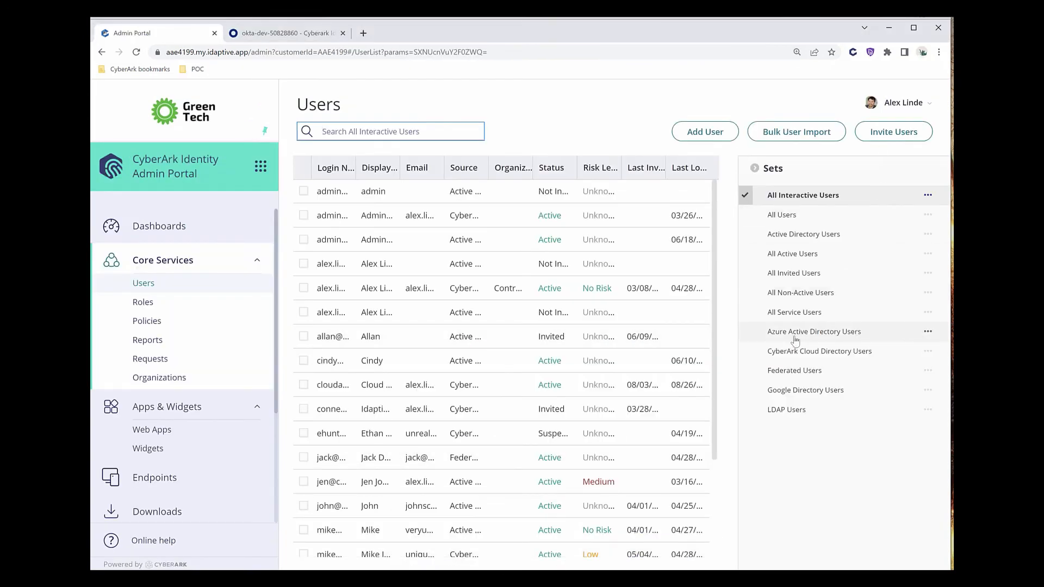
Filter to Federated Users, widen the Login Name column, and switch to the incognito Okta window.
left_click(795, 371)
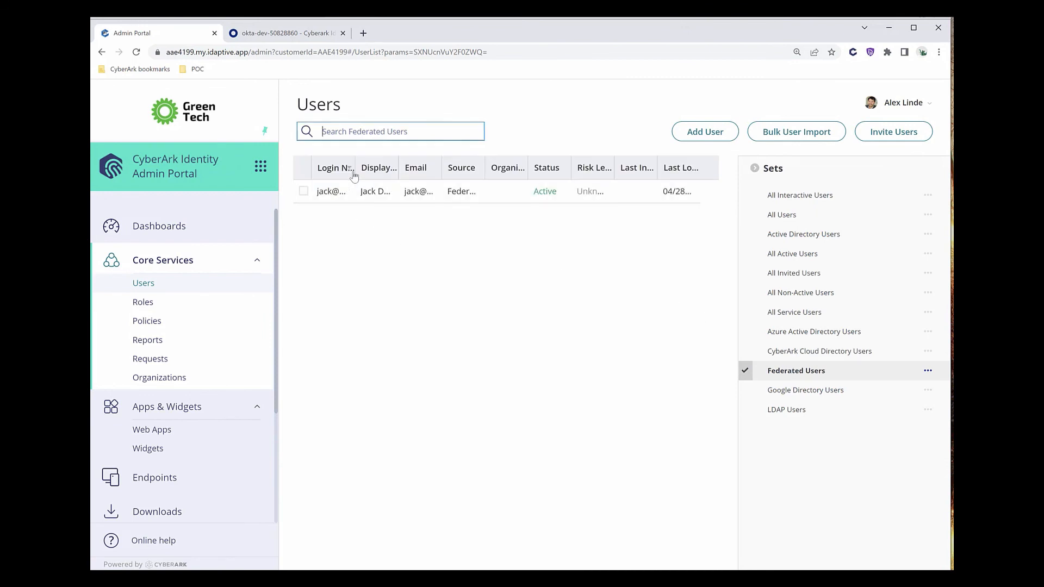
left_click_drag(354, 173, 374, 179)
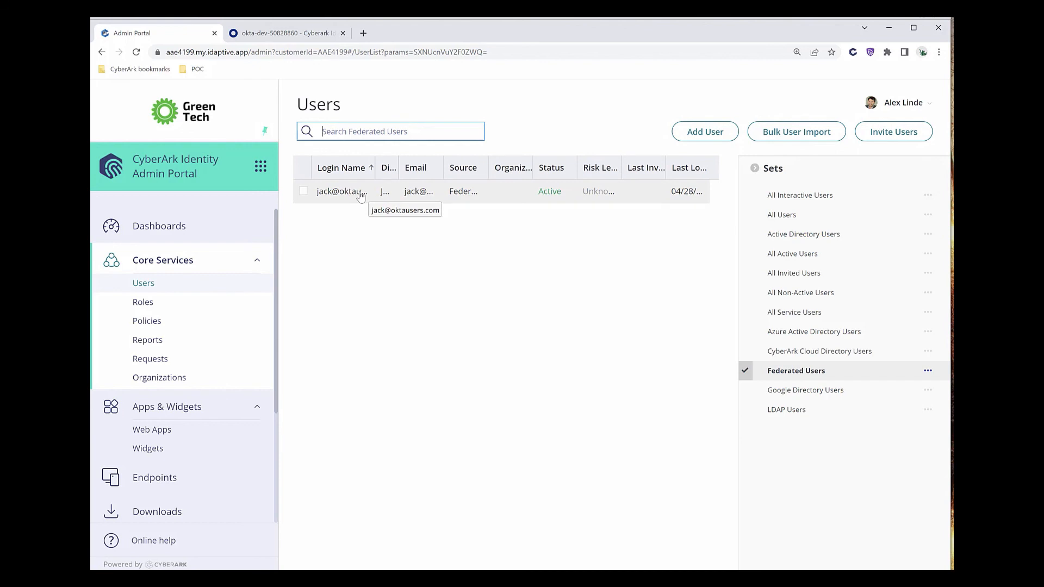
key("alt+Tab")
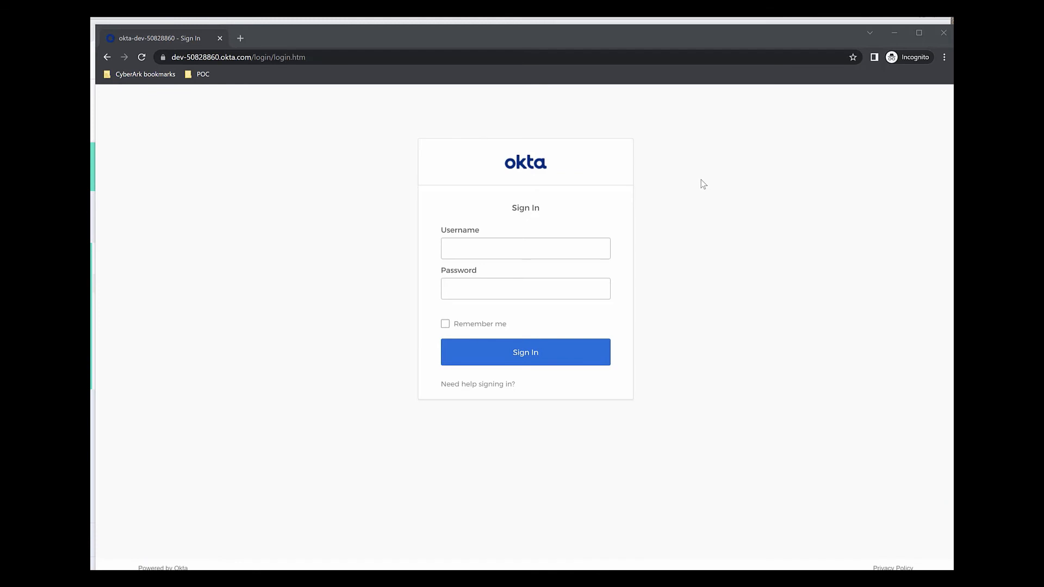
Sign in to Okta as the test user and launch the Cyberark Identity tile.
left_click(461, 245)
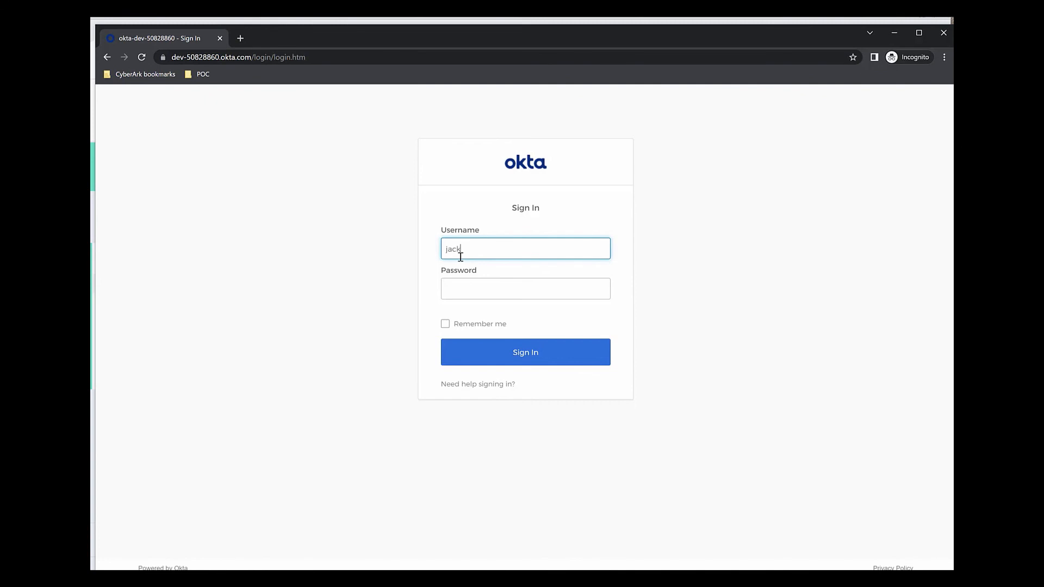
key("Tab")
type("•••••••")
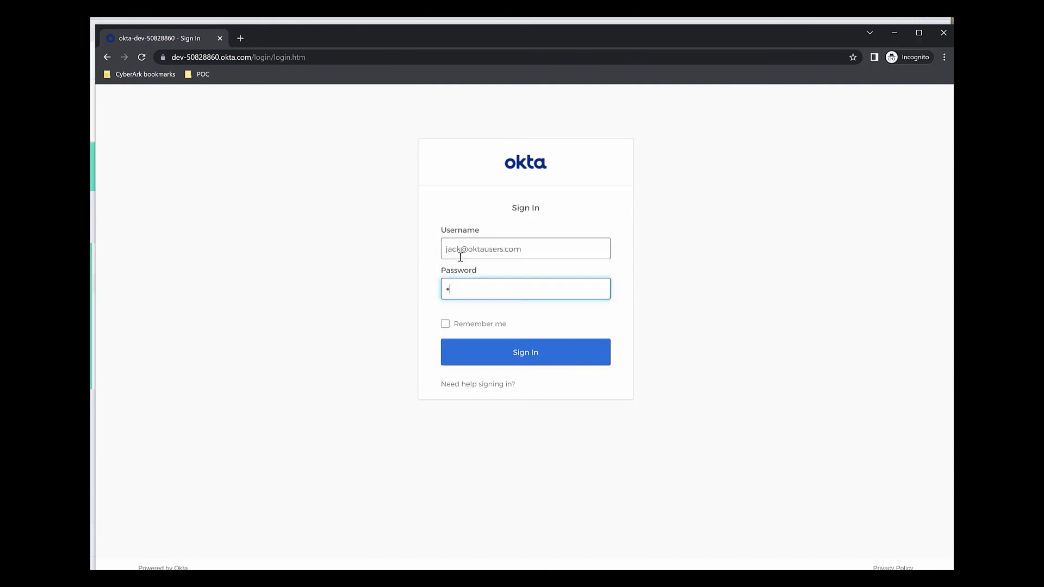
type("•")
key("Return")
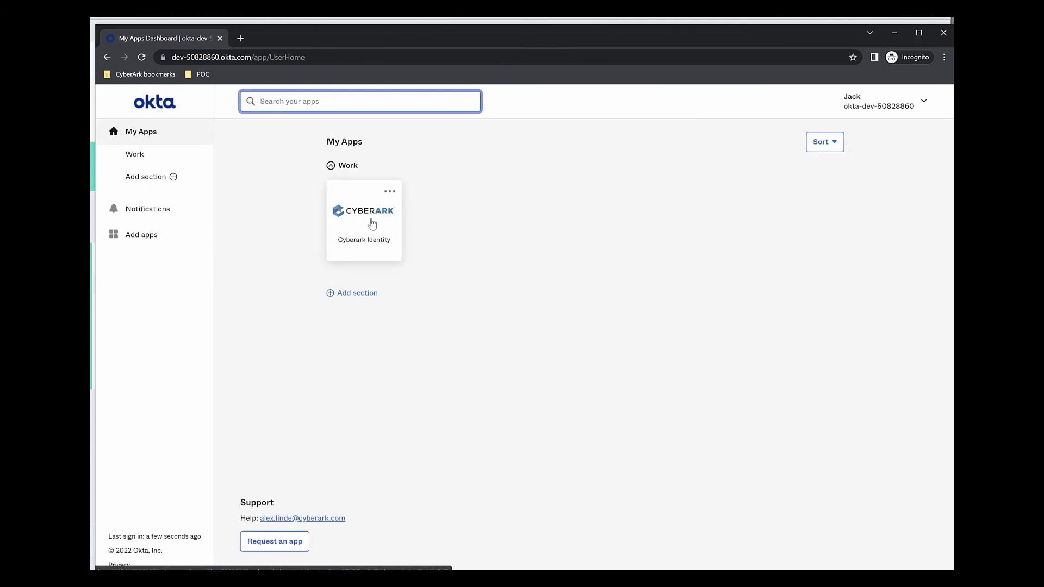
left_click(372, 224)
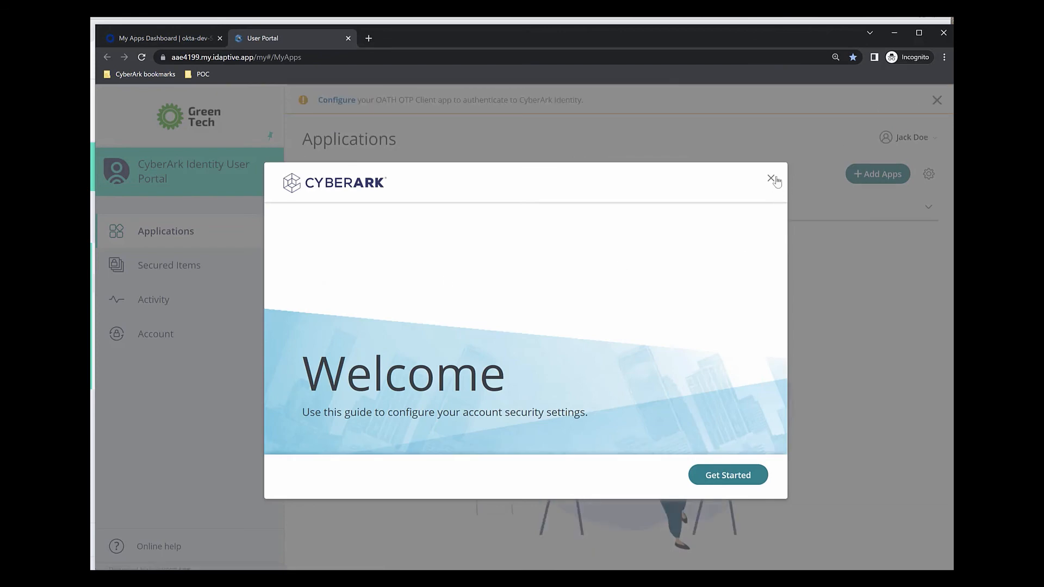
Close the Welcome guide over the User Portal's Applications page.
left_click(772, 178)
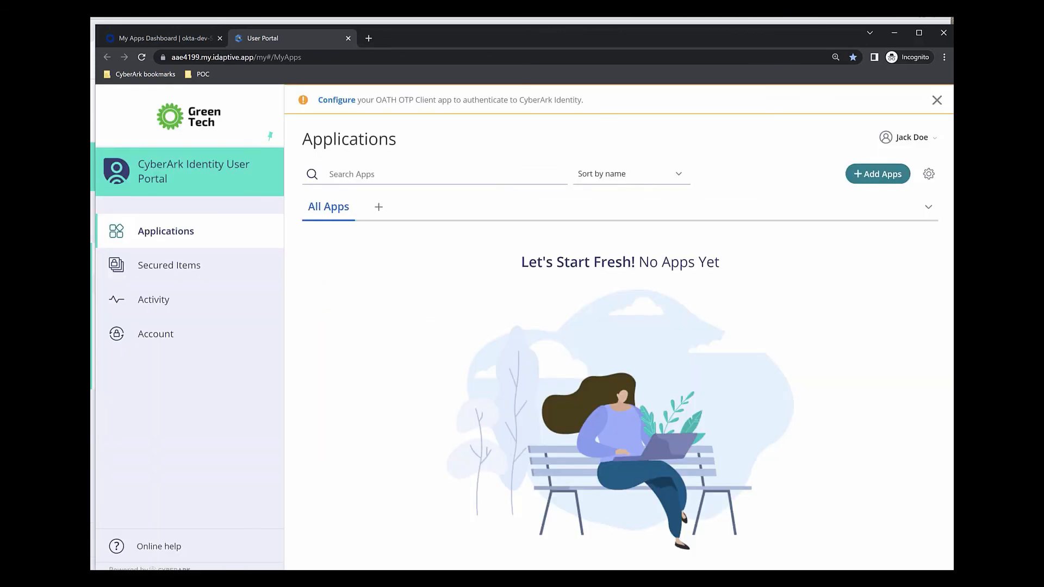